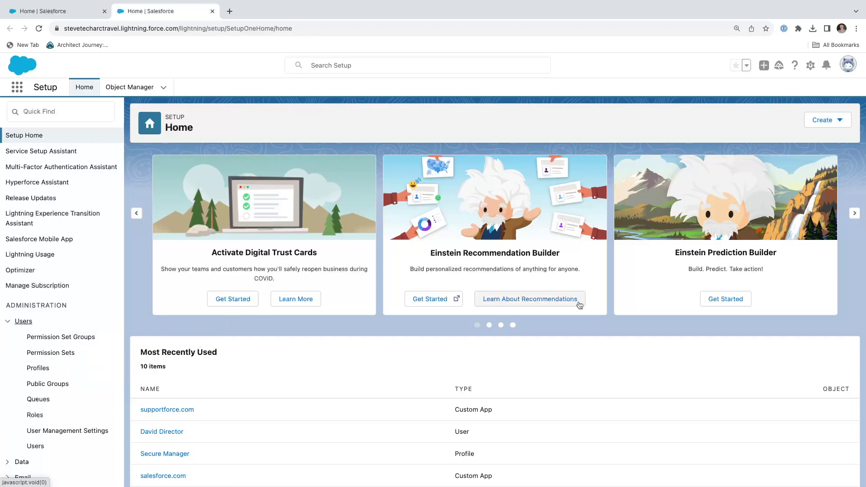
# From Profiles, clone Standard User into a new profile named 'Delux Director' and save it.
pyautogui.click(42, 372)
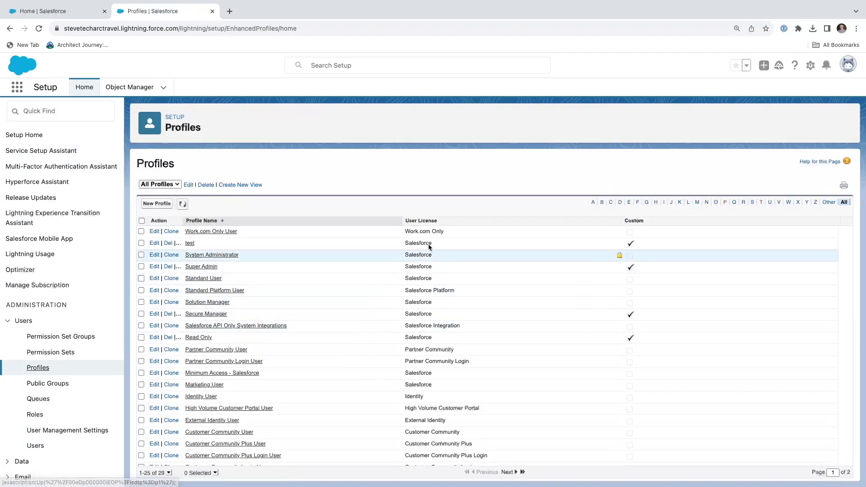
pyautogui.click(157, 203)
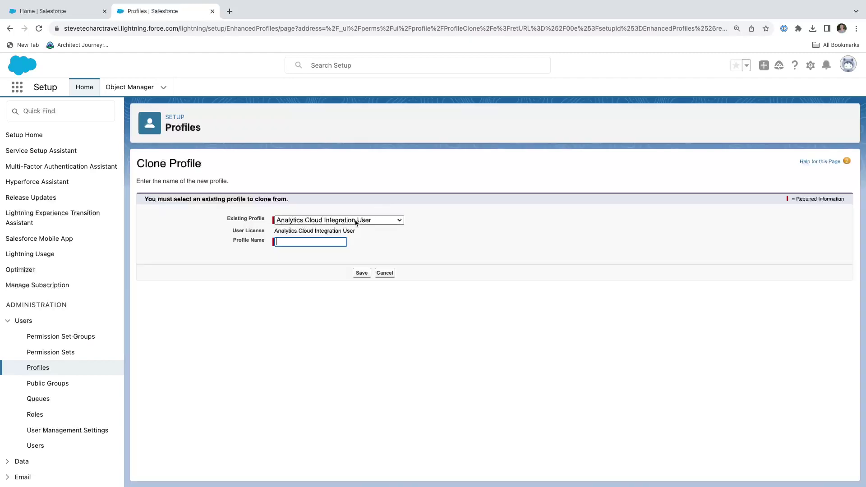
pyautogui.click(385, 221)
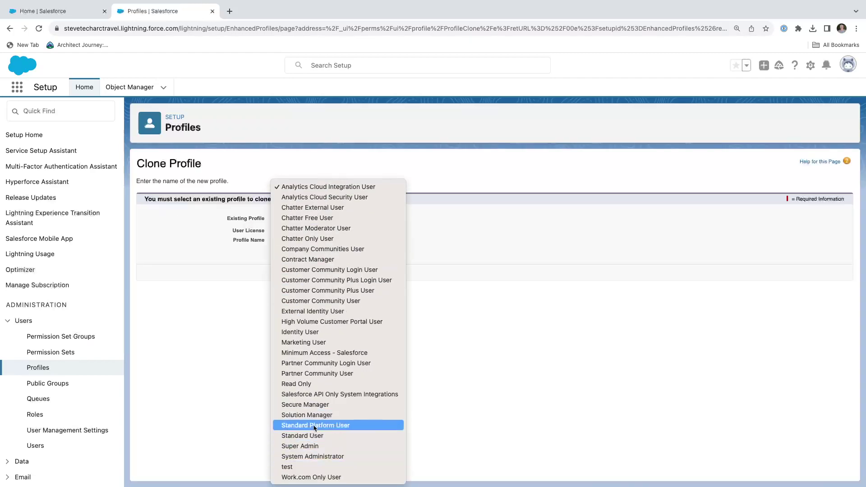
pyautogui.click(307, 438)
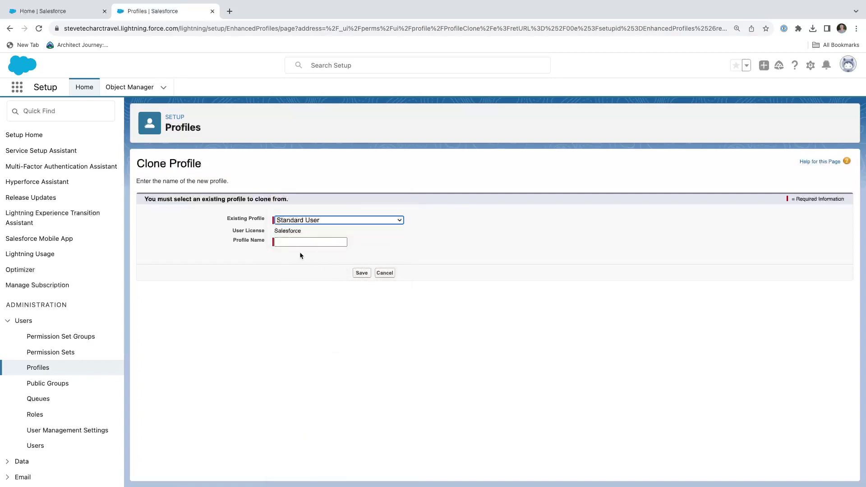
pyautogui.click(297, 243)
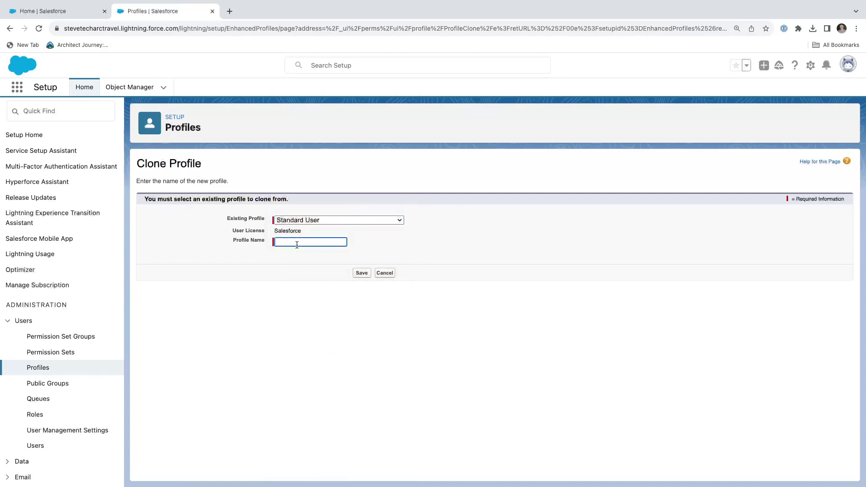
pyautogui.write('Delux Director')
pyautogui.click(366, 275)
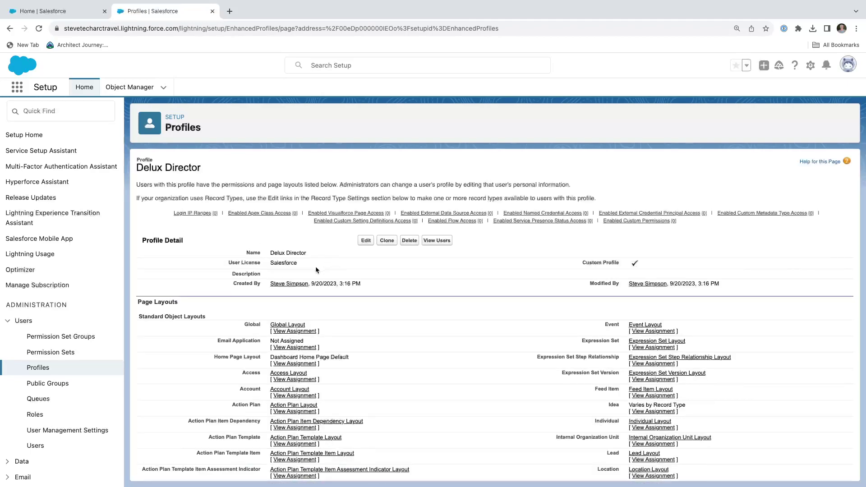
# Edit the Delux Director profile and scroll down to Session Settings and Password Policies.
pyautogui.scroll(-20, 315, 269)
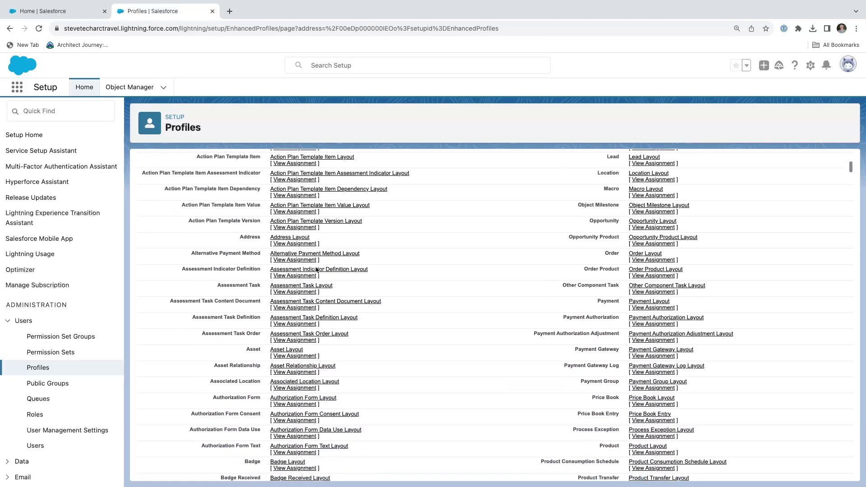
pyautogui.scroll(-20, 317, 269)
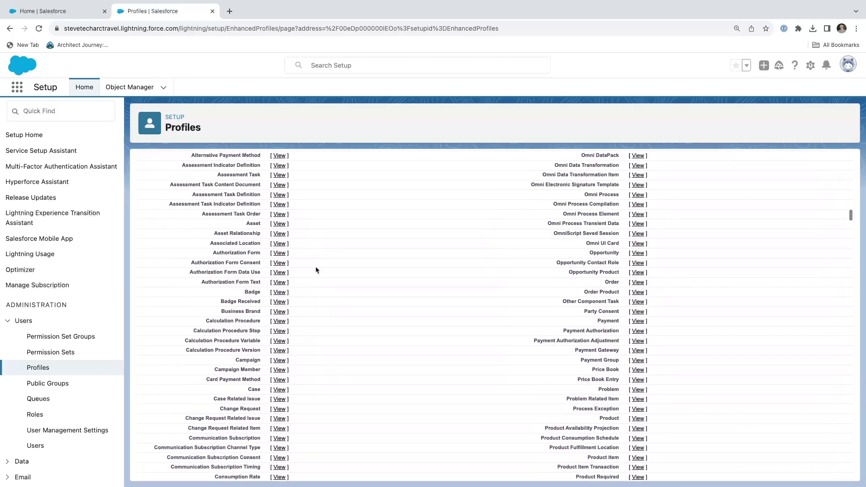
pyautogui.scroll(20, 315, 266)
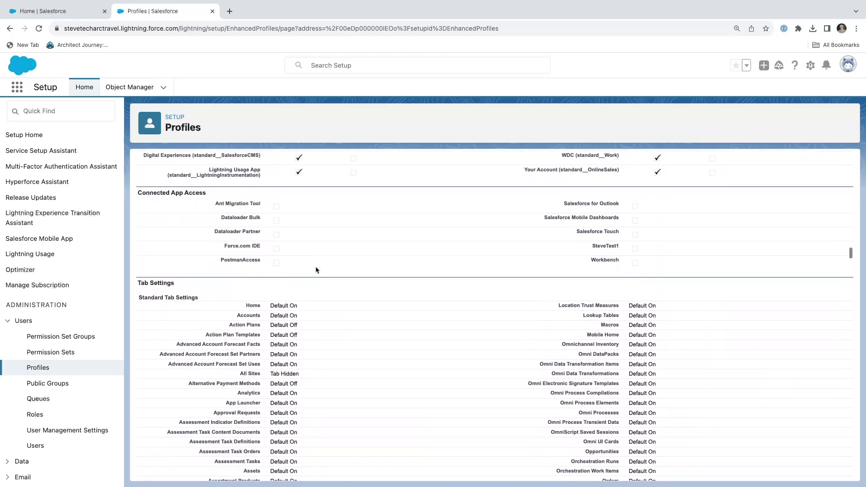
pyautogui.scroll(2, 315, 266)
pyautogui.click(368, 240)
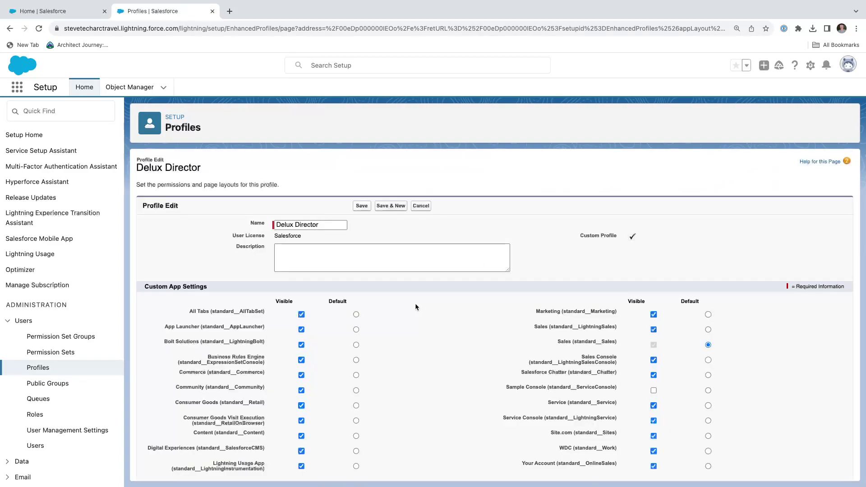
pyautogui.scroll(-15, 414, 305)
pyautogui.scroll(-14, 415, 307)
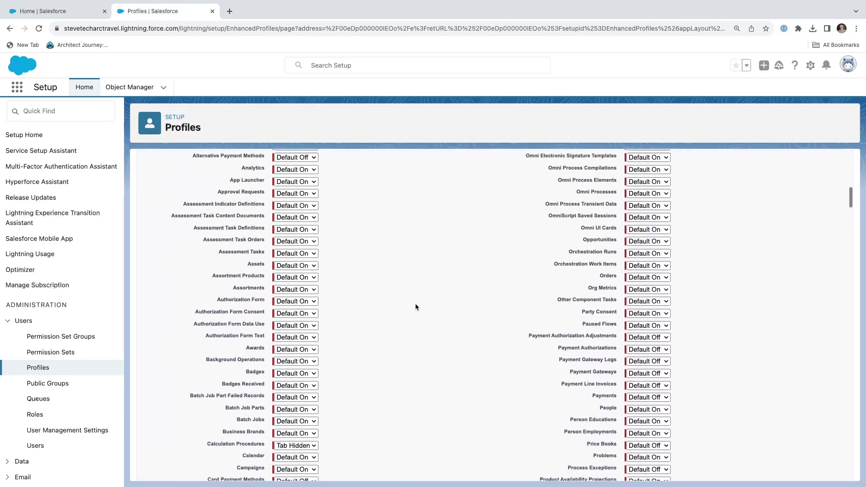
pyautogui.scroll(-20, 415, 307)
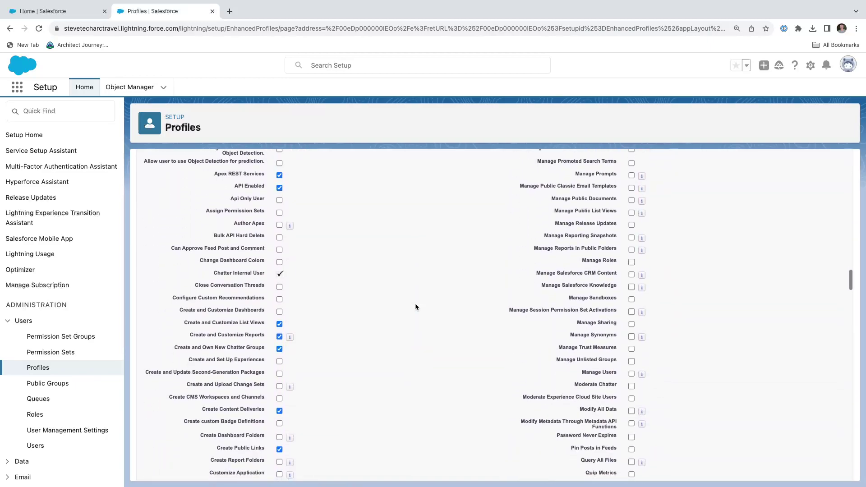
pyautogui.scroll(-20, 415, 307)
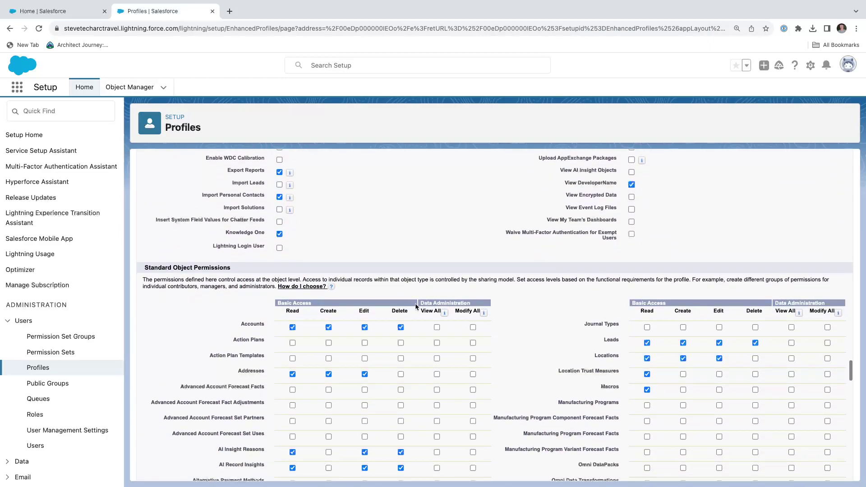
pyautogui.scroll(-20, 415, 306)
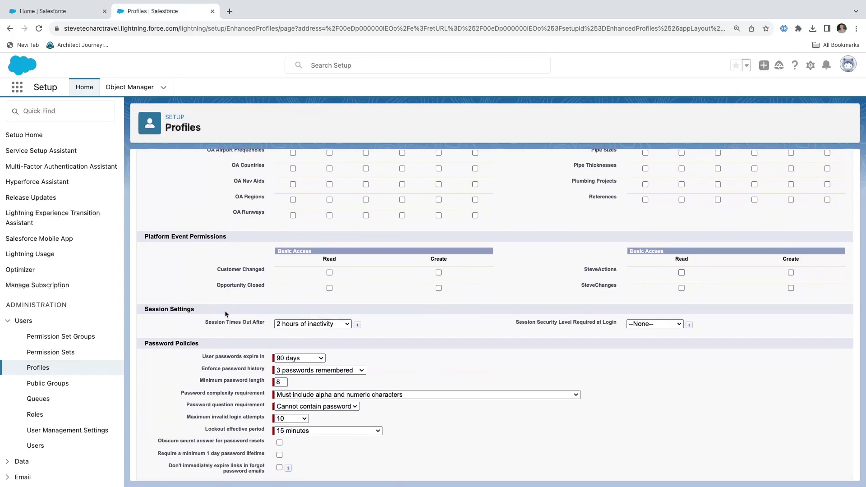
pyautogui.moveTo(205, 321); pyautogui.dragTo(264, 323)
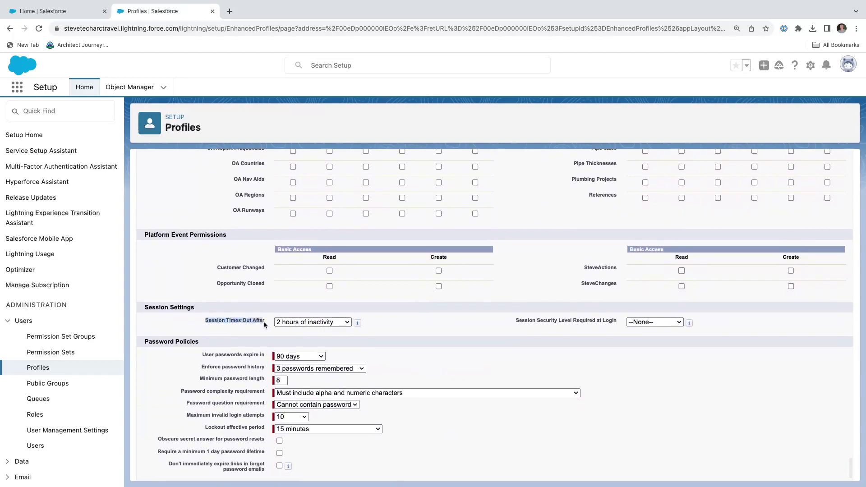
pyautogui.click(334, 323)
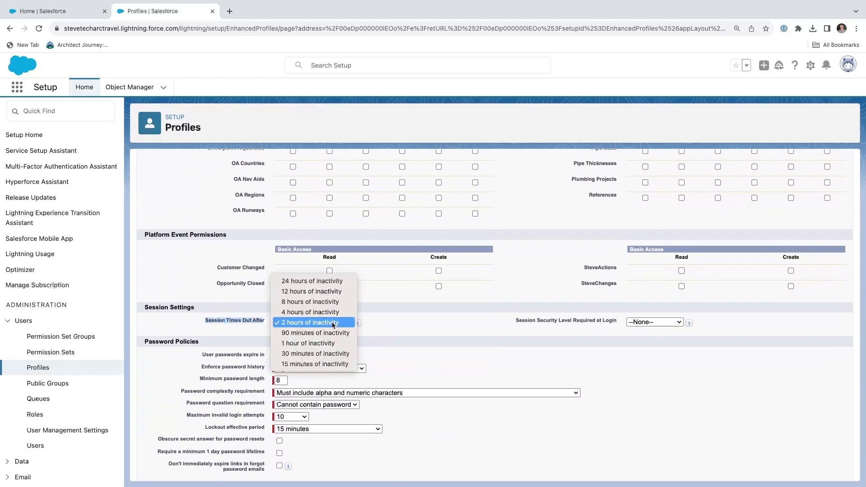
pyautogui.click(390, 321)
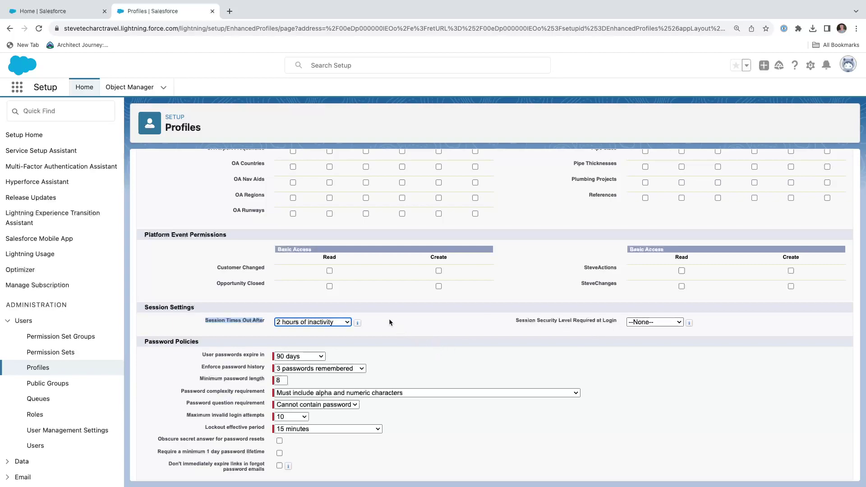
pyautogui.scroll(-1, 391, 321)
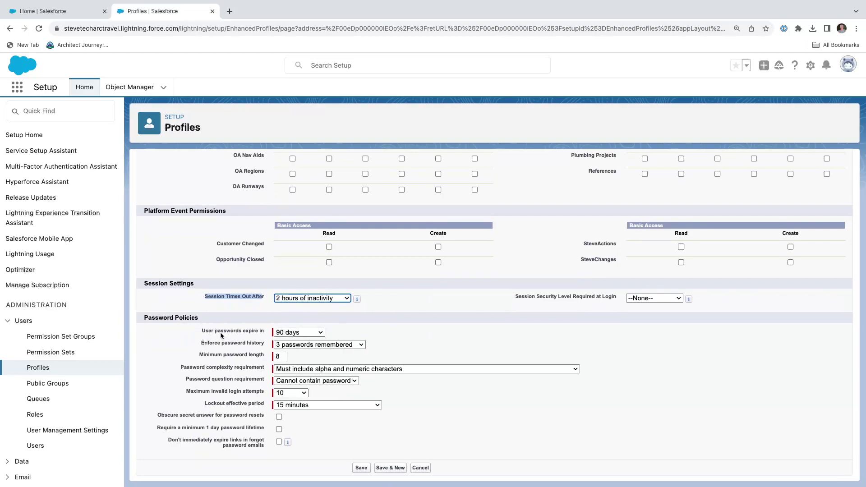
pyautogui.click(306, 333)
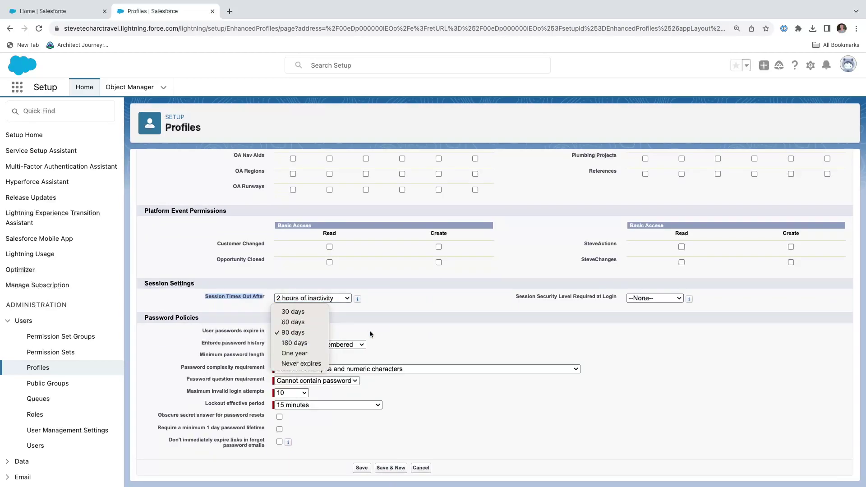
pyautogui.click(387, 335)
pyautogui.click(304, 344)
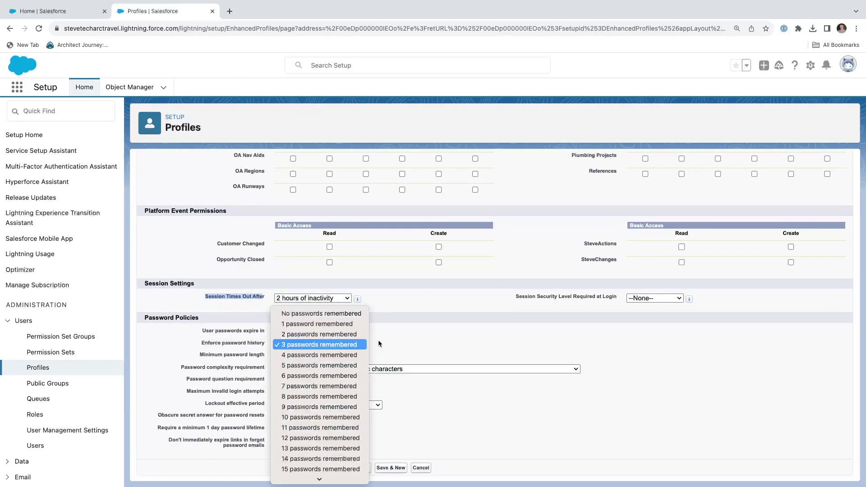
pyautogui.click(447, 345)
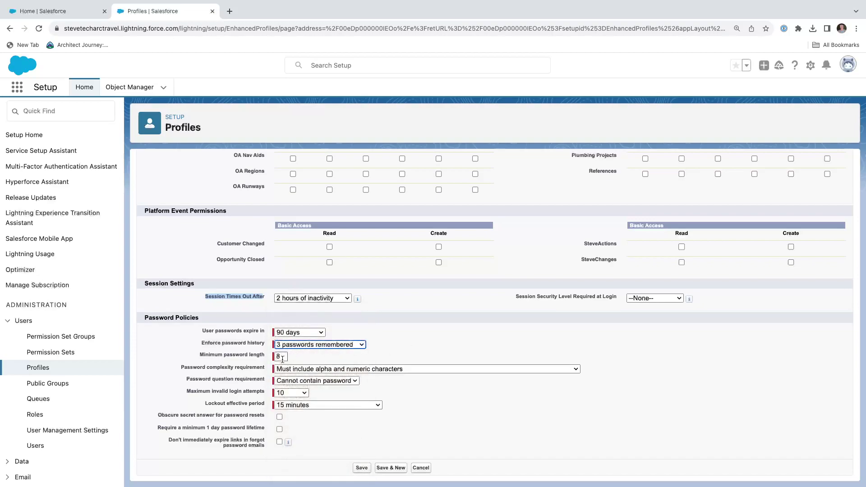
pyautogui.click(296, 370)
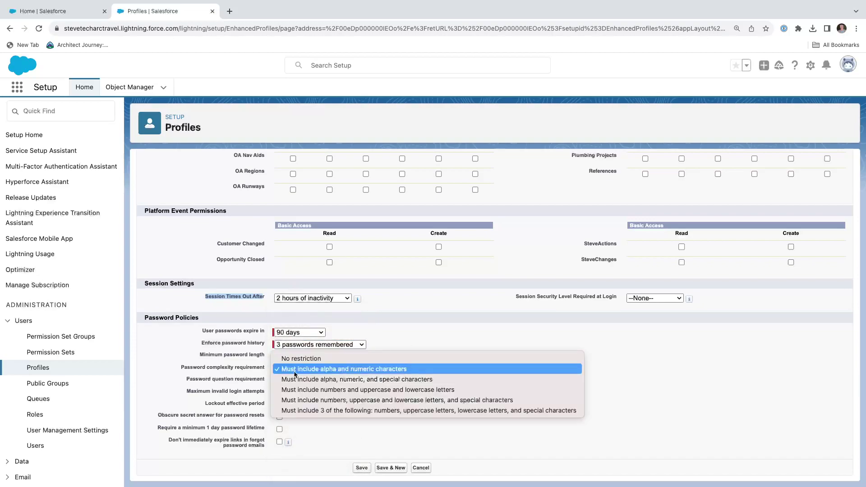
pyautogui.click(433, 351)
pyautogui.click(311, 381)
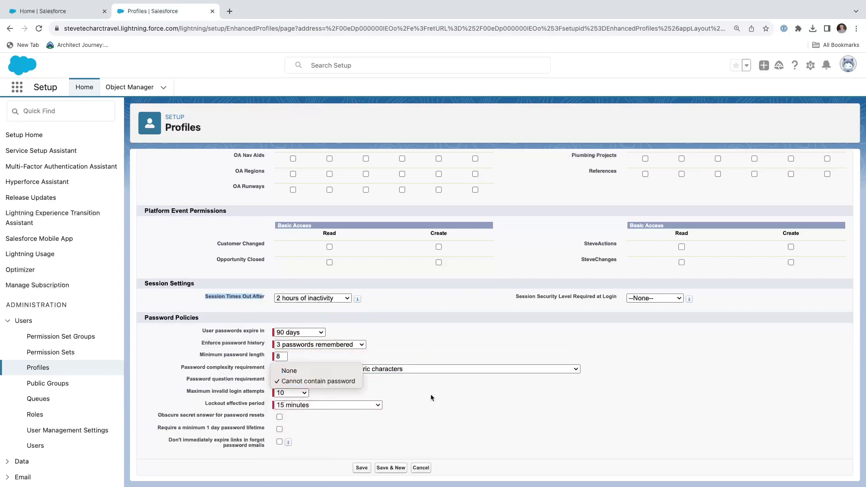
pyautogui.click(481, 397)
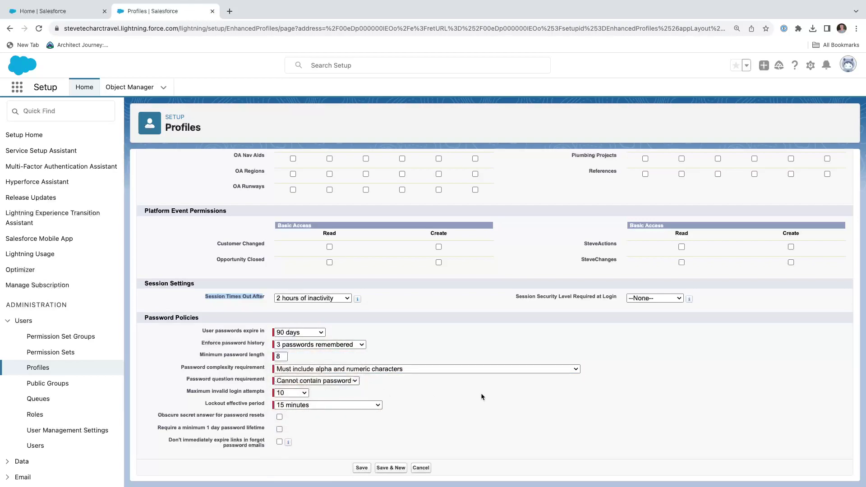
pyautogui.click(302, 394)
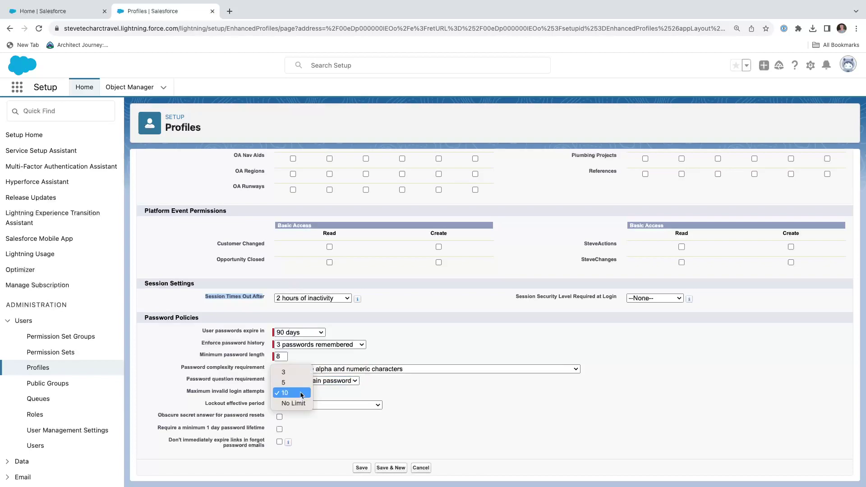
pyautogui.click(381, 395)
pyautogui.click(327, 408)
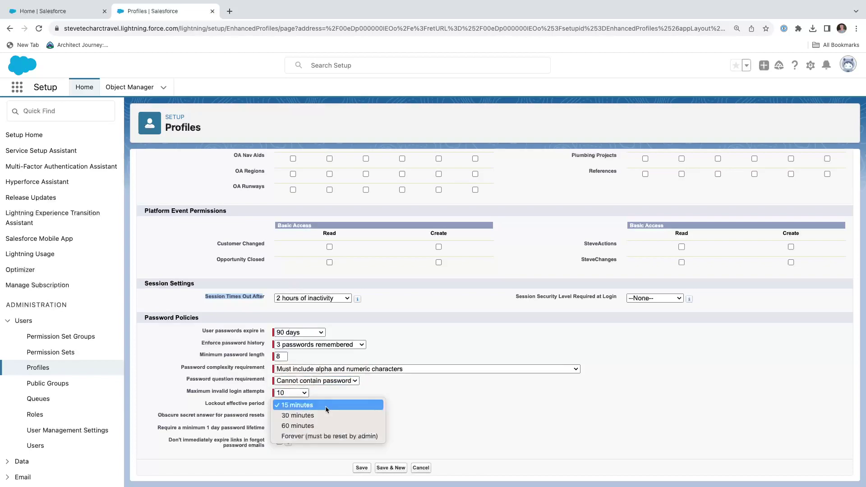
pyautogui.click(471, 399)
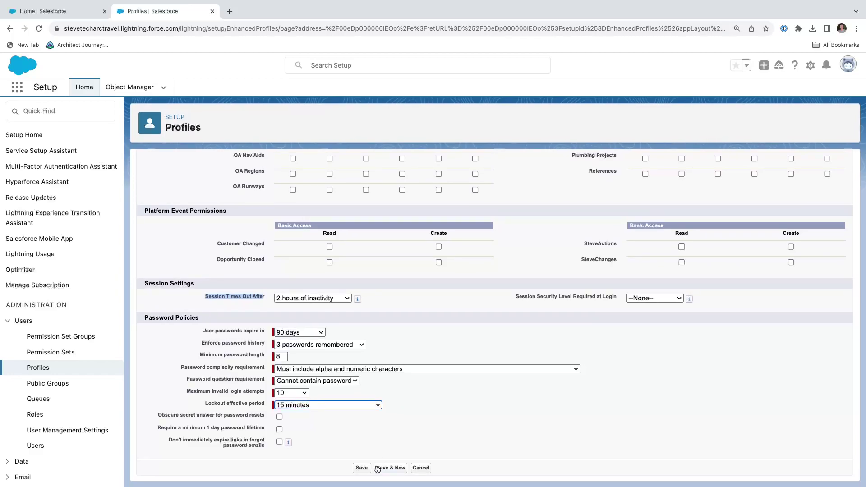
# Save the profile settings, then change the director user's profile from Standard User to Delux Director.
pyautogui.click(363, 469)
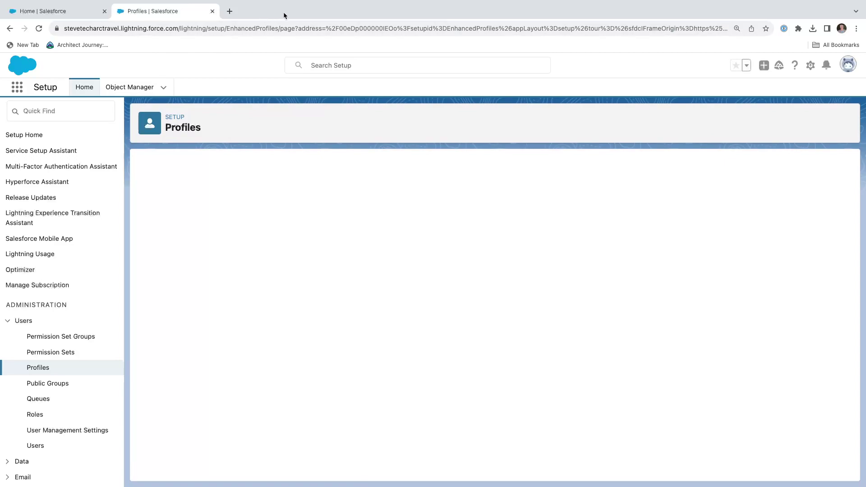
pyautogui.click(36, 446)
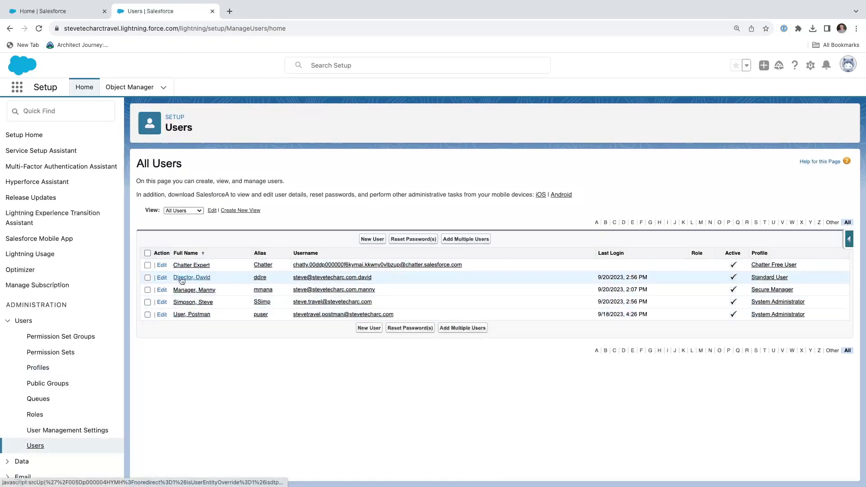
pyautogui.click(162, 277)
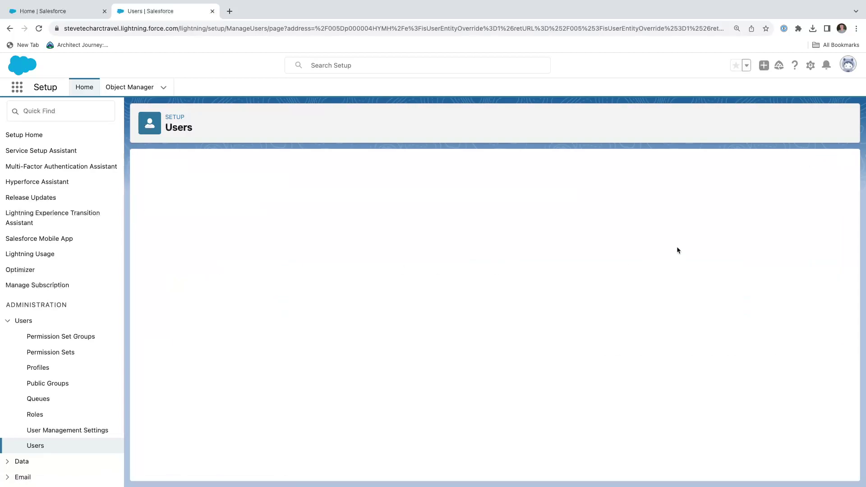
pyautogui.click(653, 246)
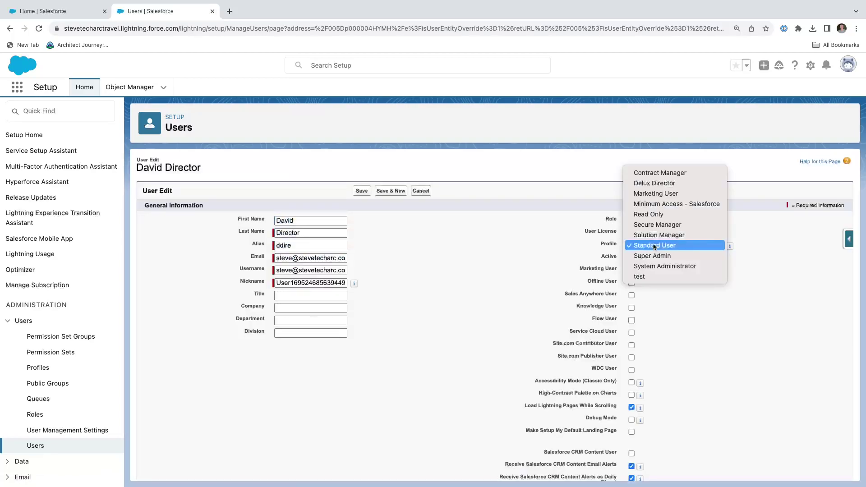
pyautogui.click(662, 183)
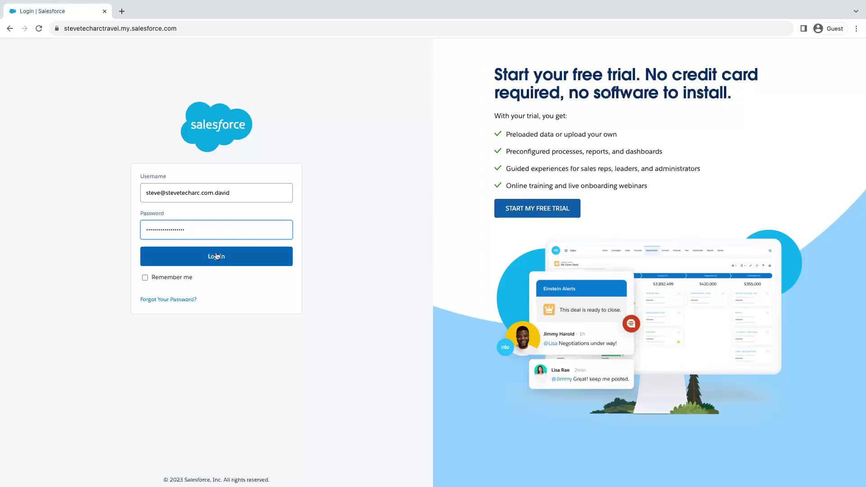
# Log in as the reassigned user in the guest window, check its account menu, then return to Setup.
pyautogui.click(219, 255)
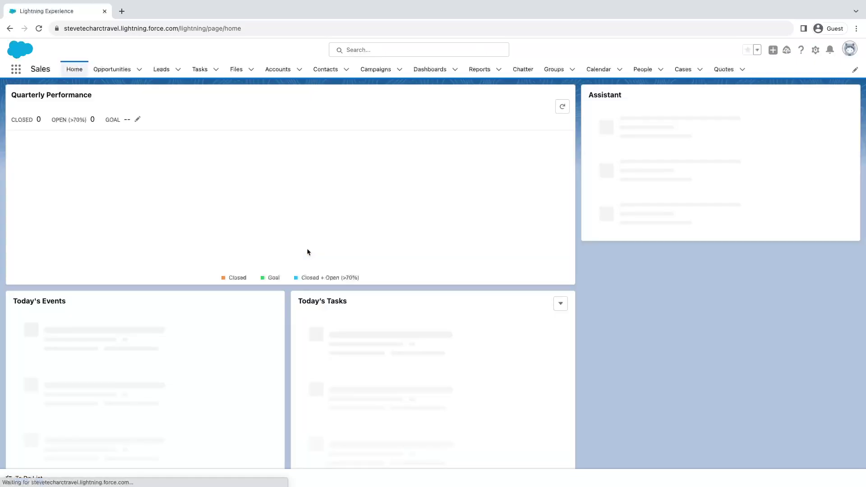
pyautogui.click(848, 52)
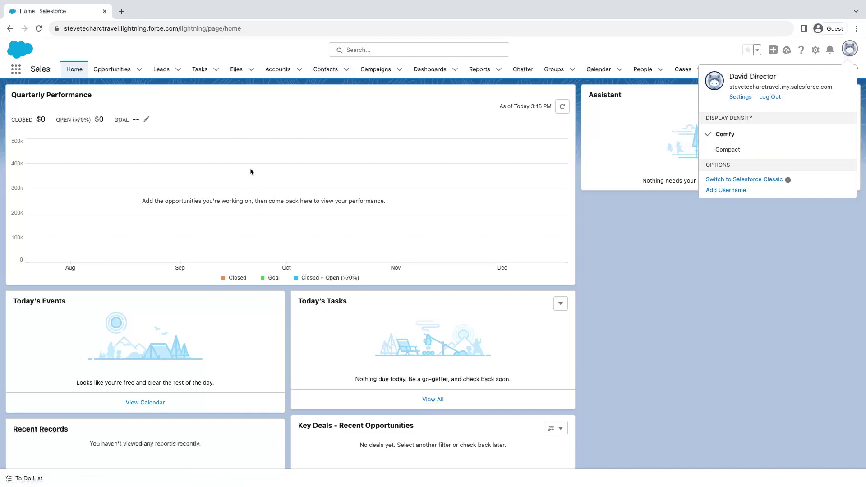
pyautogui.hotkey('ctrl', 'Right')
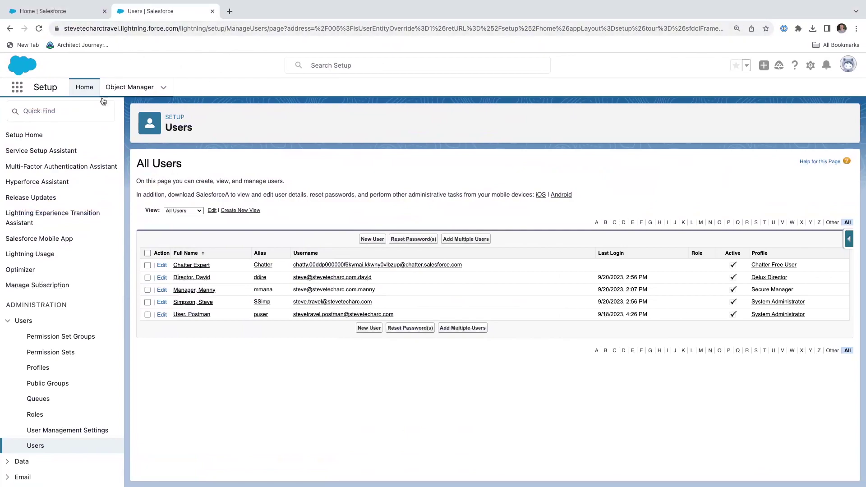
# Sort Profiles by Custom, open Delux Director, and scroll to its Login IP Ranges section.
pyautogui.click(43, 369)
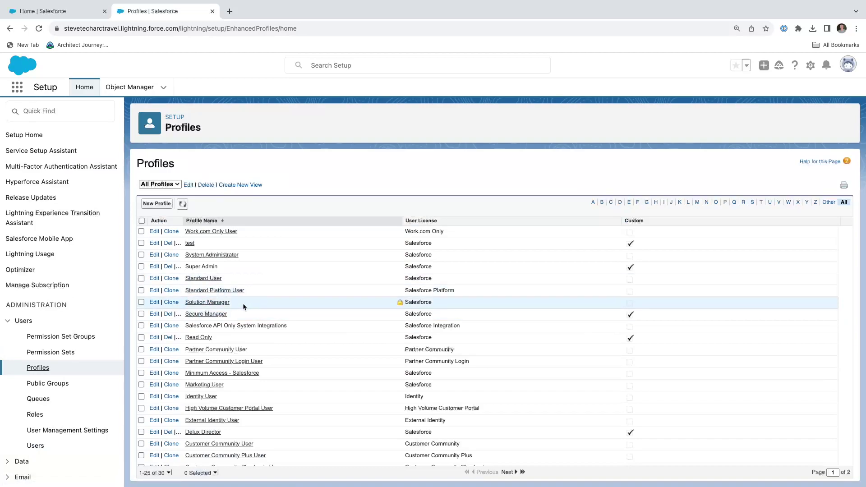
pyautogui.scroll(-2, 234, 346)
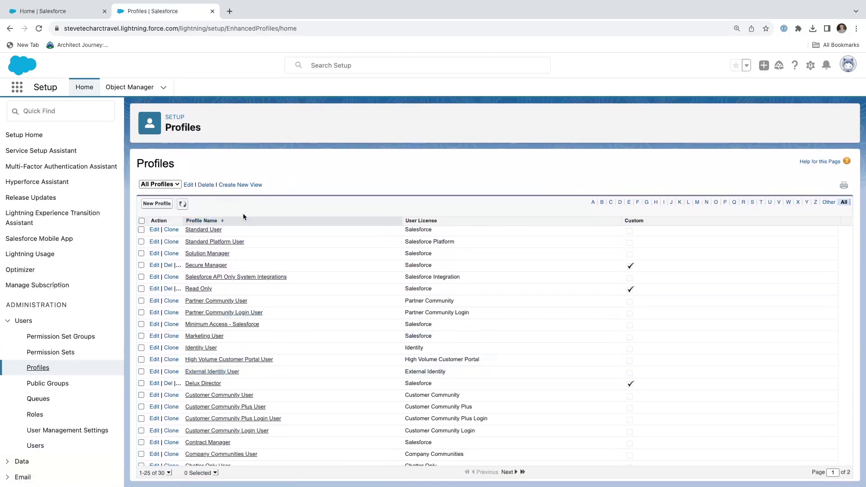
pyautogui.click(637, 220)
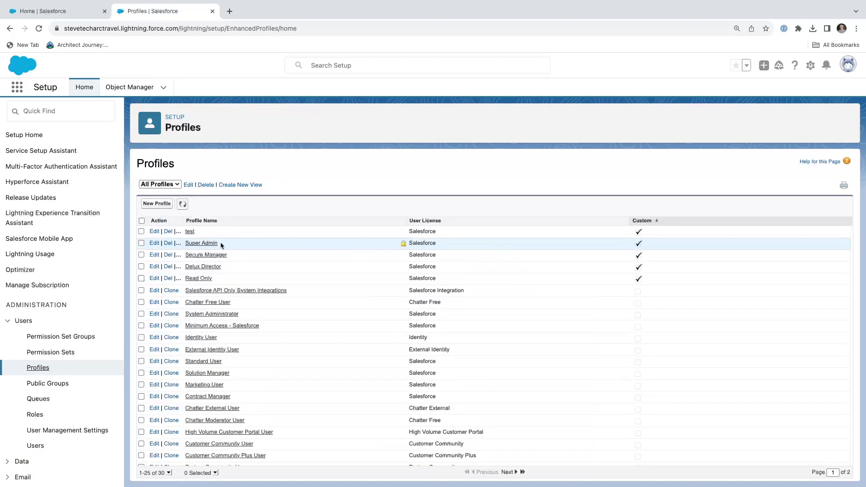
pyautogui.click(194, 268)
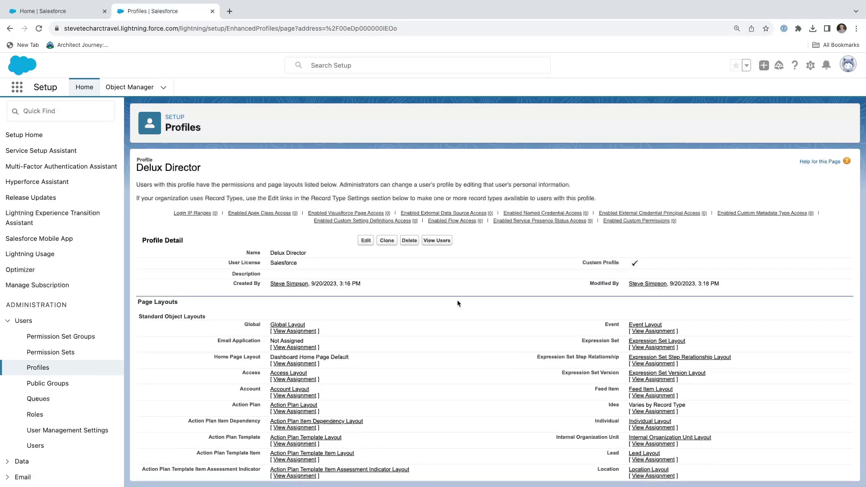
pyautogui.scroll(-10, 456, 300)
pyautogui.scroll(-20, 431, 310)
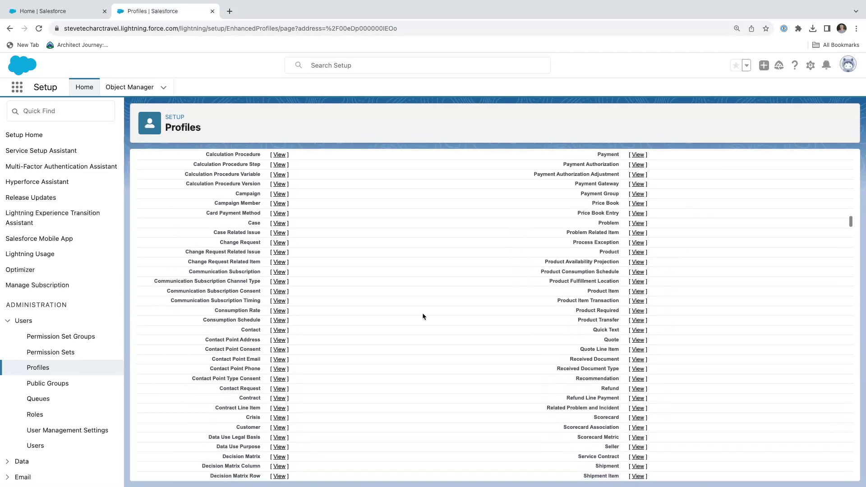
pyautogui.scroll(-20, 422, 316)
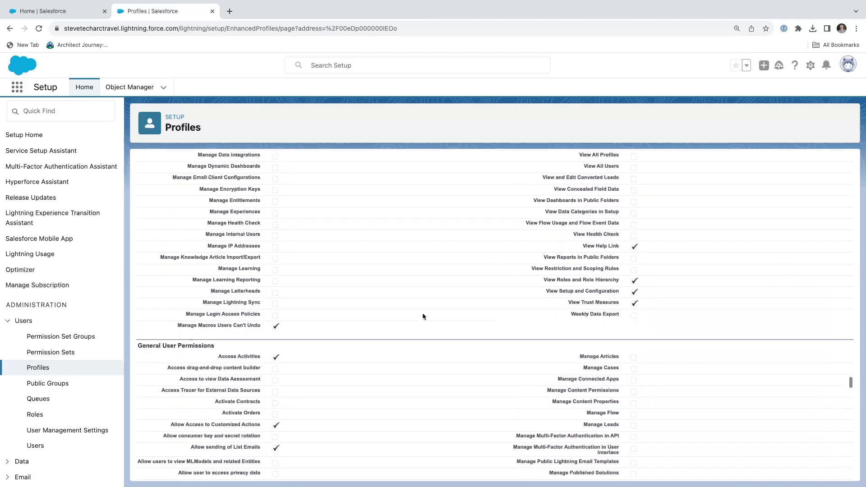
pyautogui.scroll(-20, 422, 316)
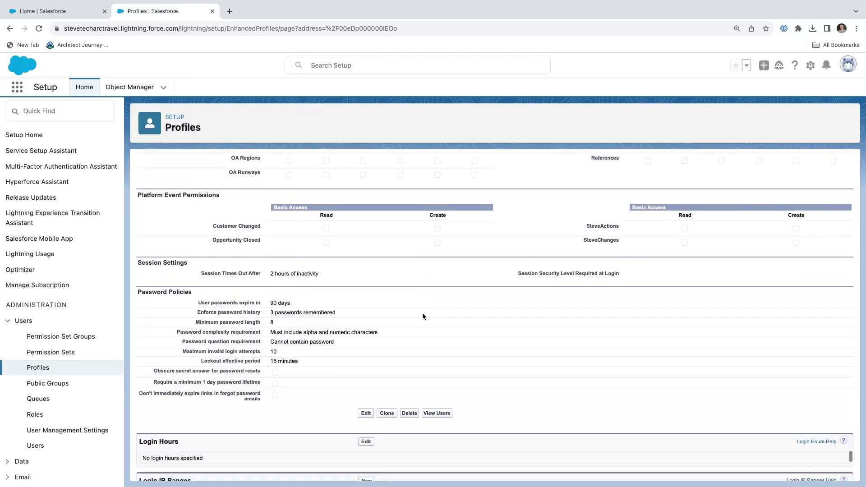
pyautogui.scroll(1, 423, 316)
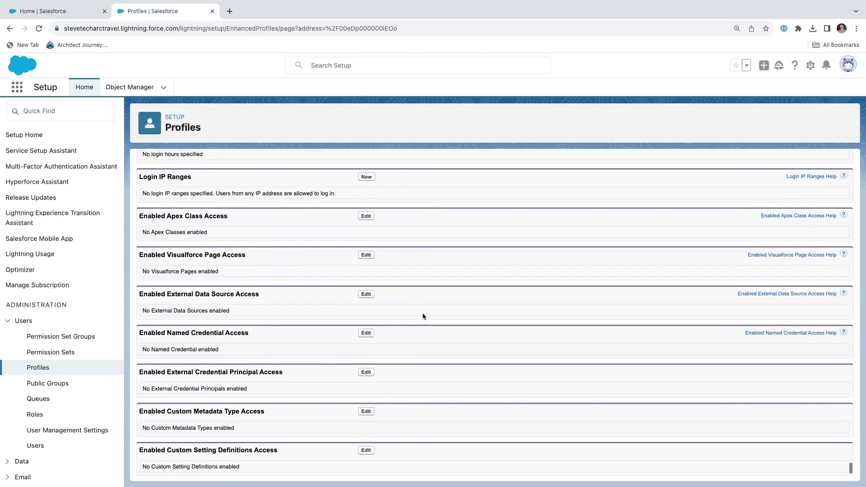
# Add login IP range 10.10.10.100 to 10.10.10.100 described as 'Dummy Range' and save.
pyautogui.click(367, 176)
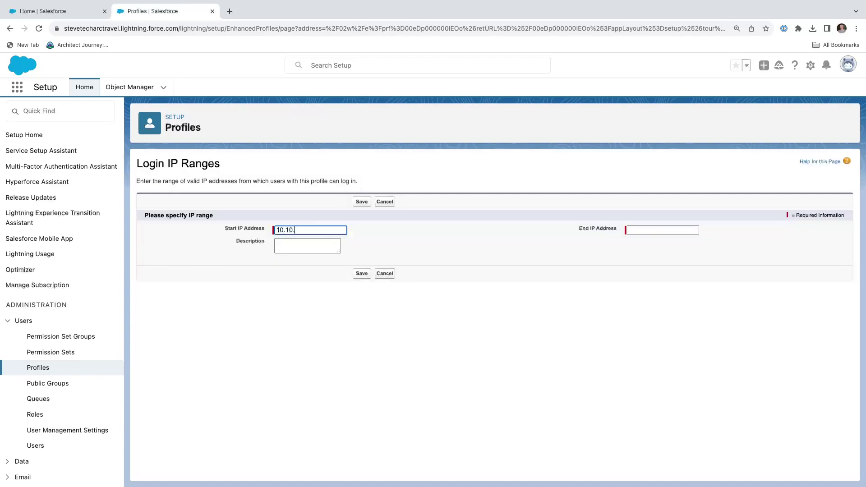
pyautogui.write('10.10.10.100')
pyautogui.press('Tab')
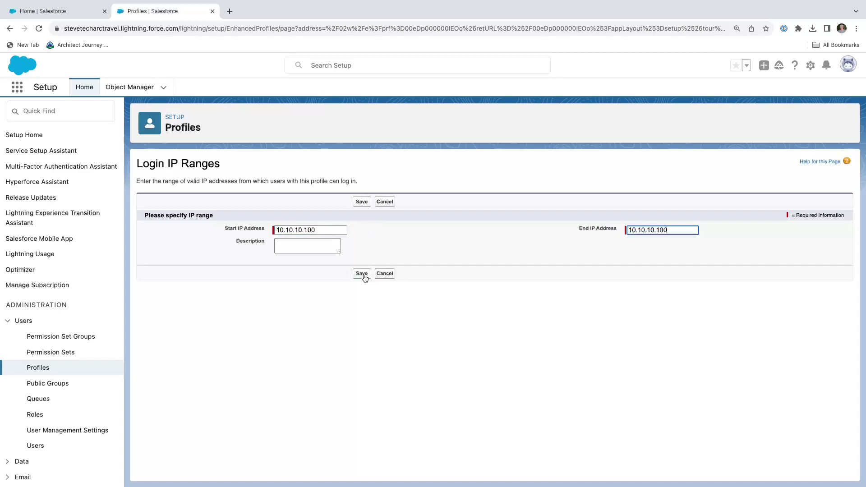
pyautogui.click(304, 247)
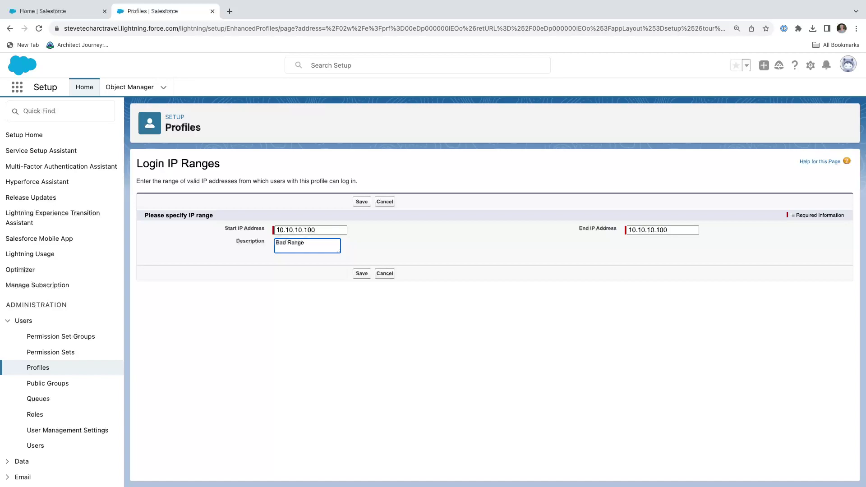
pyautogui.press('BackSpace')
pyautogui.press('BackSpace')
pyautogui.press('BackSpace')
pyautogui.click(367, 275)
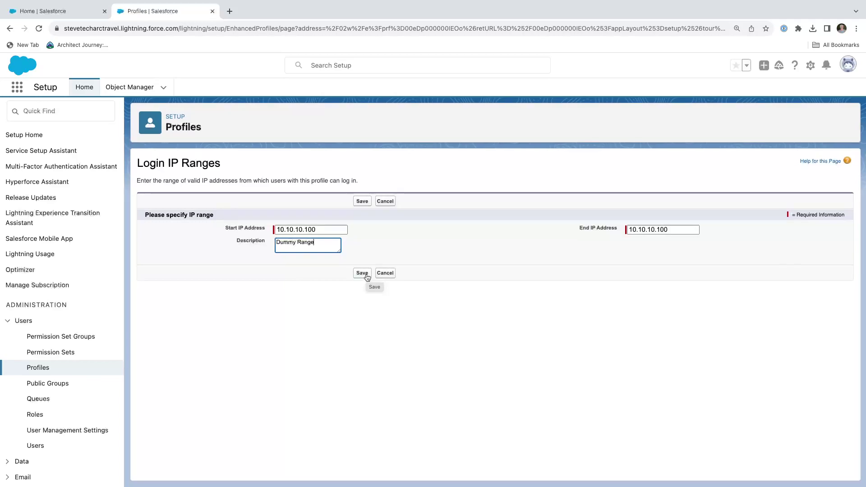
# Scroll the profile to verify the Dummy Range entry, then switch to the test user's guest window.
pyautogui.scroll(-20, 343, 279)
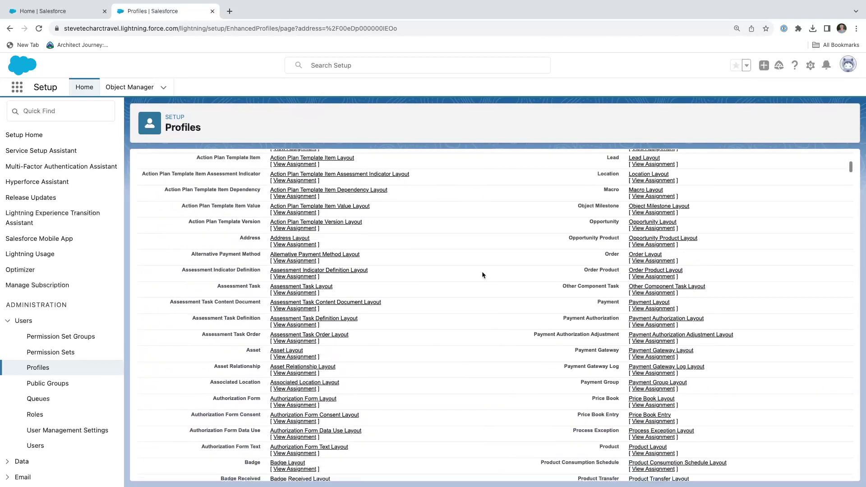
pyautogui.scroll(-15, 388, 291)
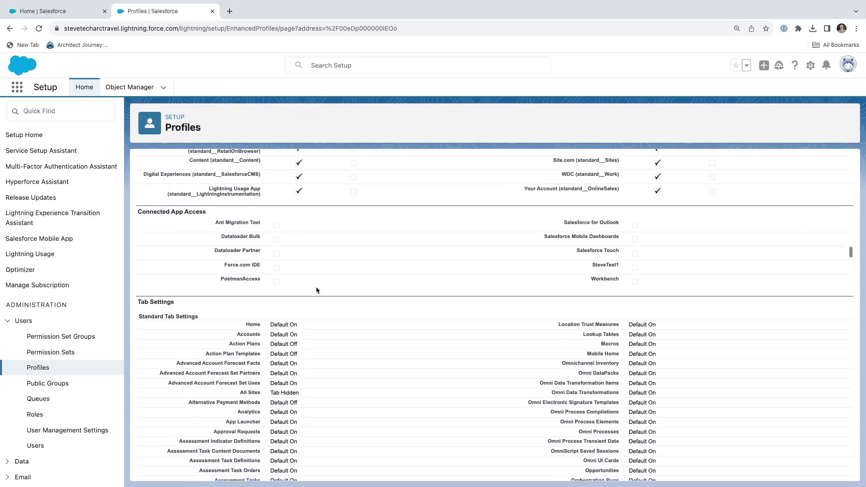
pyautogui.scroll(-15, 317, 290)
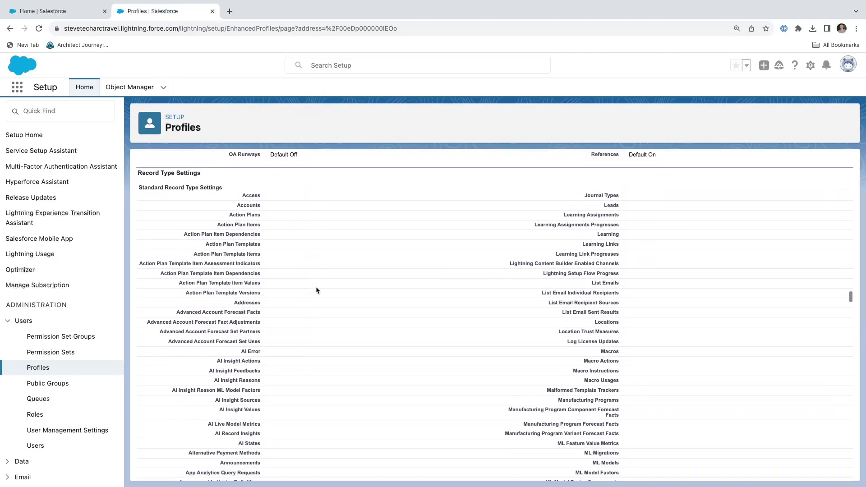
pyautogui.scroll(-20, 316, 290)
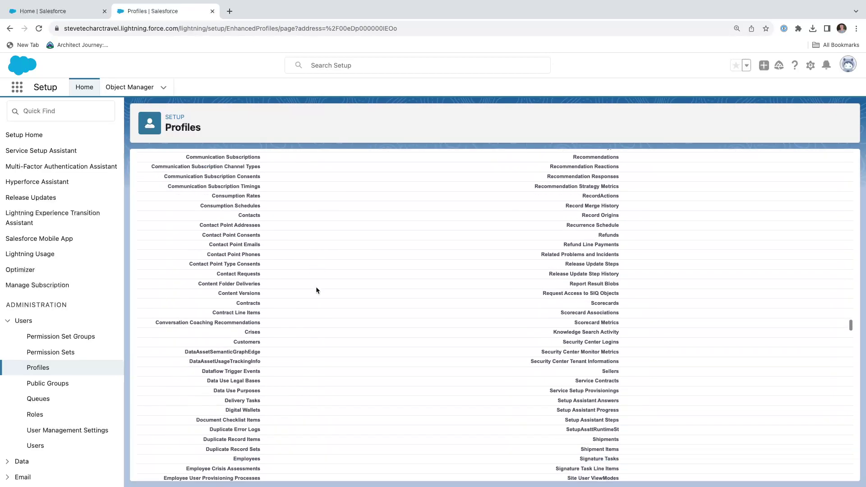
pyautogui.scroll(-20, 427, 348)
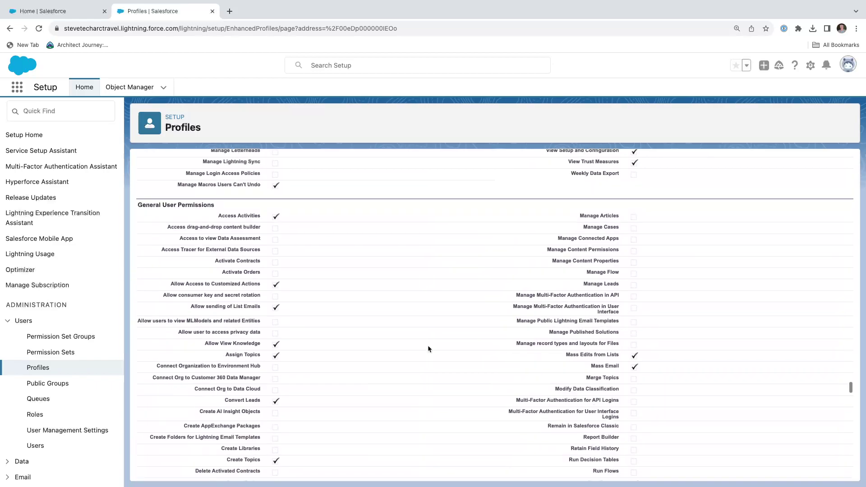
pyautogui.scroll(-5, 429, 349)
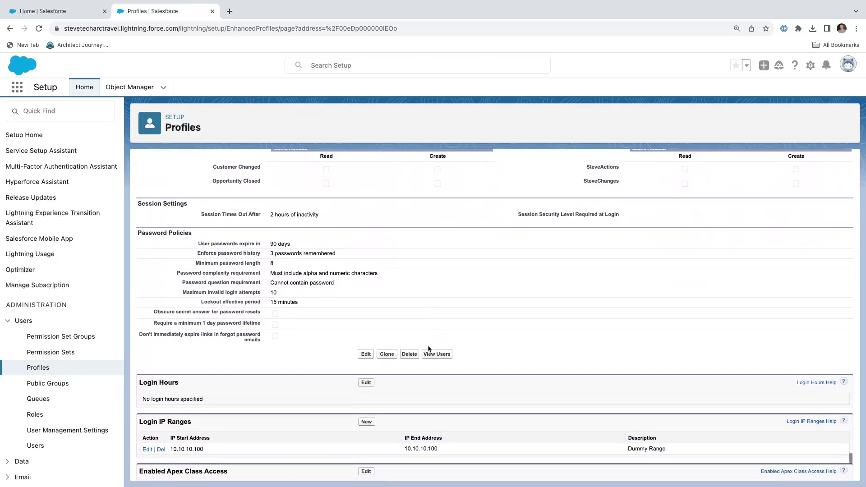
pyautogui.scroll(2, 429, 349)
pyautogui.scroll(-8, 405, 315)
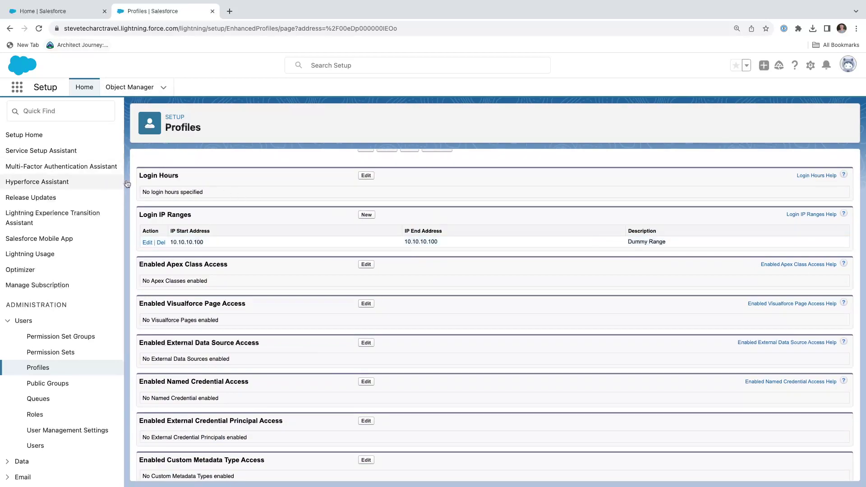
pyautogui.hotkey('ctrl', 'Left')
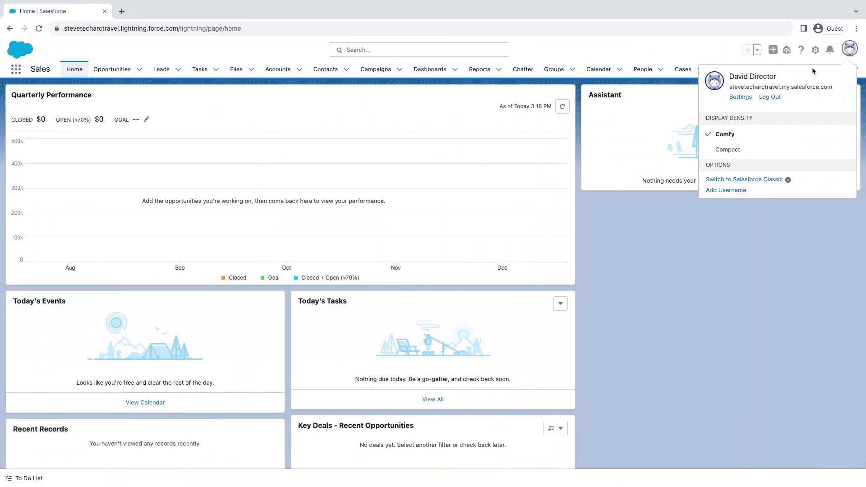
# Log the test user out and try logging back in with the pasted username and password.
pyautogui.click(770, 97)
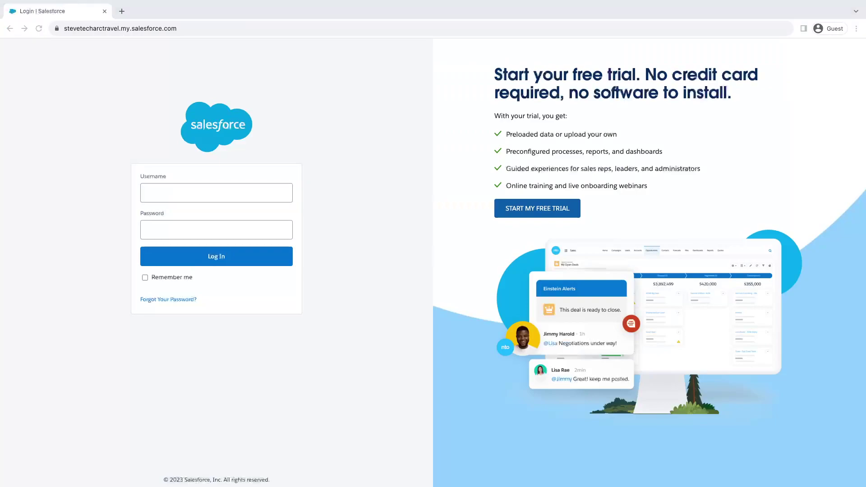
pyautogui.click(163, 199)
pyautogui.hotkey('ctrl', 'v')
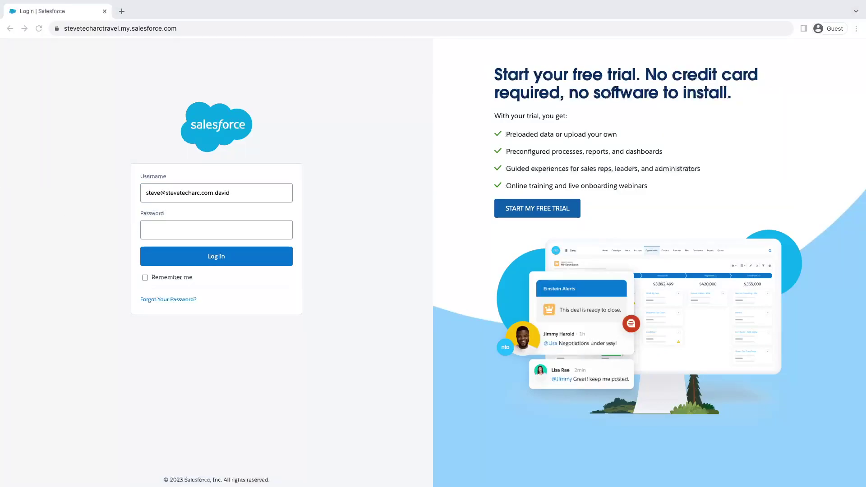
pyautogui.click(155, 227)
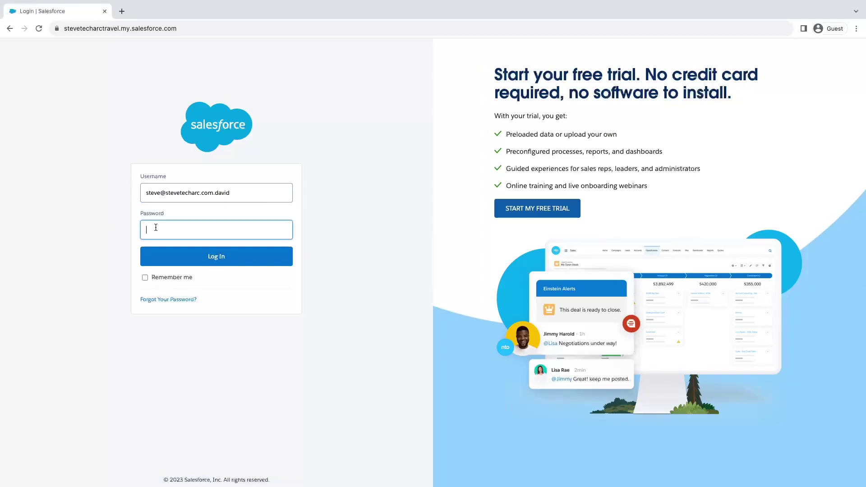
pyautogui.hotkey('ctrl', 'v')
pyautogui.click(225, 262)
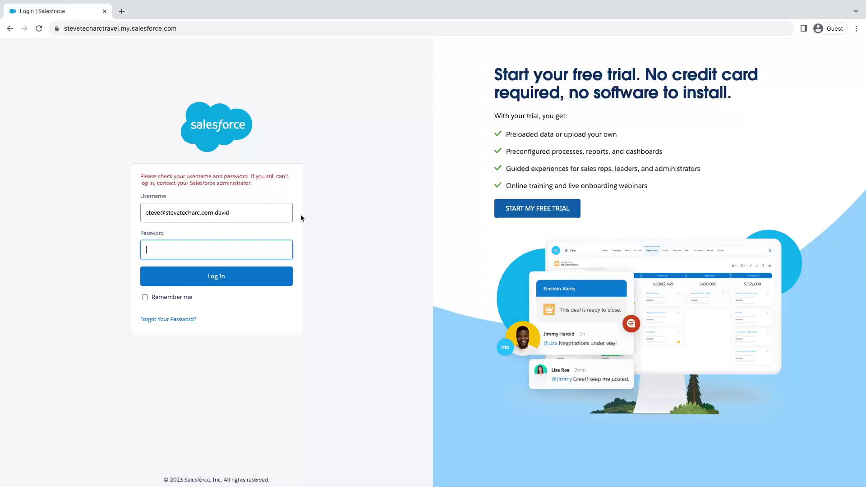
# Retry the failed login, then delete the Dummy Range login IP range and confirm.
pyautogui.hotkey('ctrl', 'v')
pyautogui.click(217, 280)
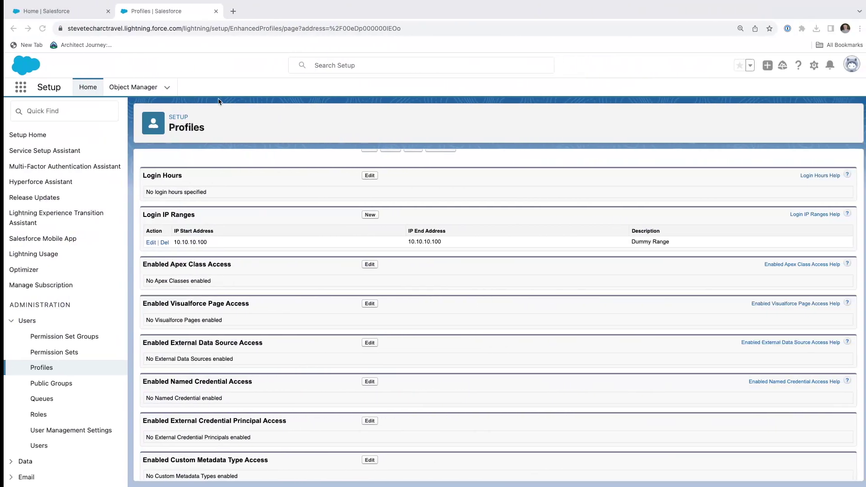
pyautogui.click(165, 243)
pyautogui.click(477, 261)
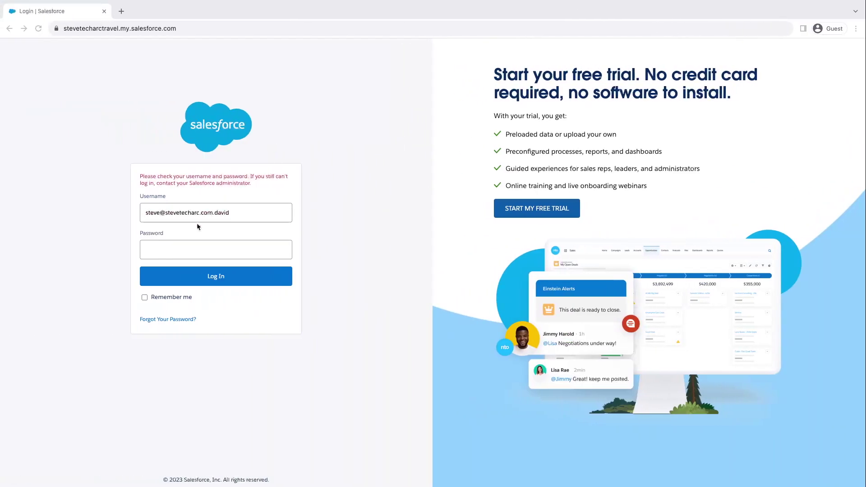
# Re-enter the password and log in as the test user, then check the account menu.
pyautogui.click(167, 249)
pyautogui.hotkey('ctrl', 'v')
pyautogui.click(214, 277)
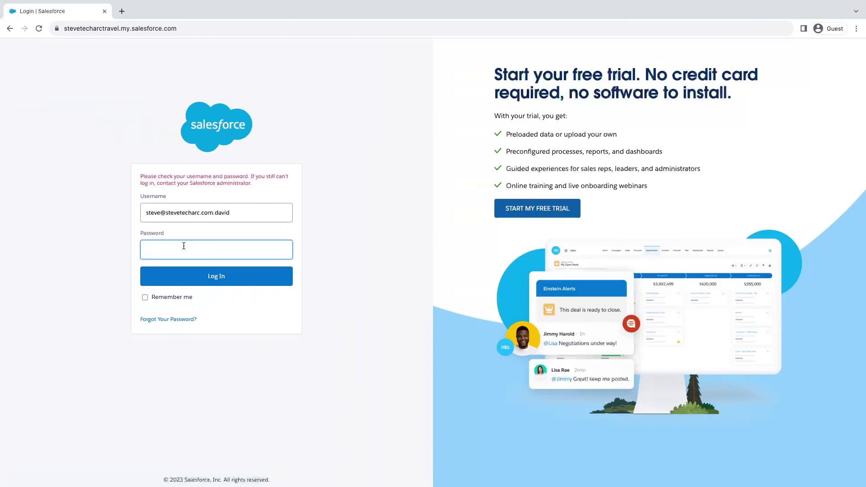
pyautogui.hotkey('ctrl', 'v')
pyautogui.click(219, 276)
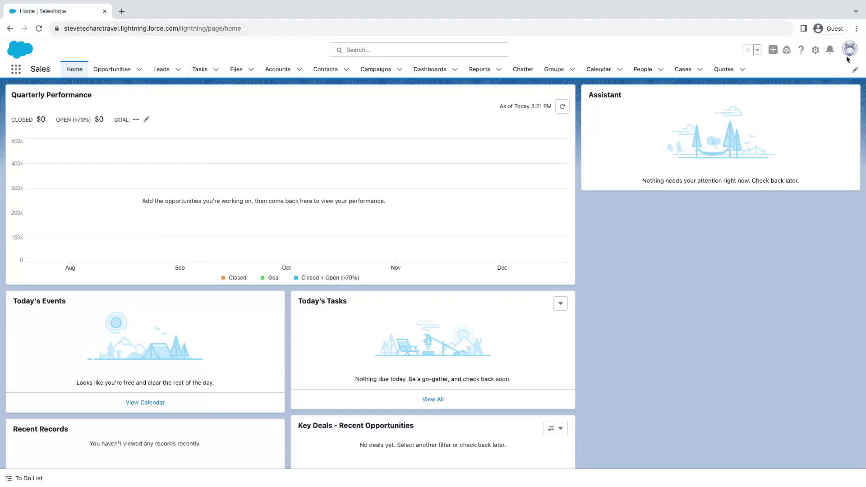
pyautogui.click(848, 55)
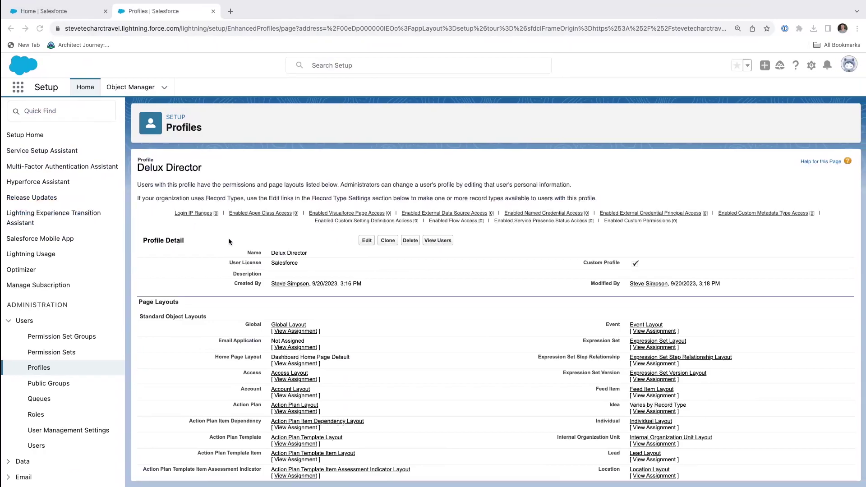
# Scroll the Delux Director profile page to its Login Hours section.
pyautogui.scroll(-20, 396, 319)
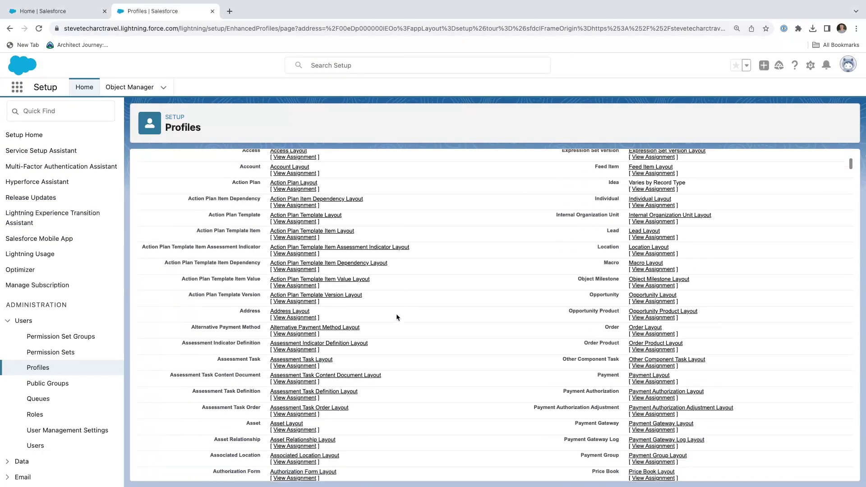
pyautogui.scroll(-20, 396, 317)
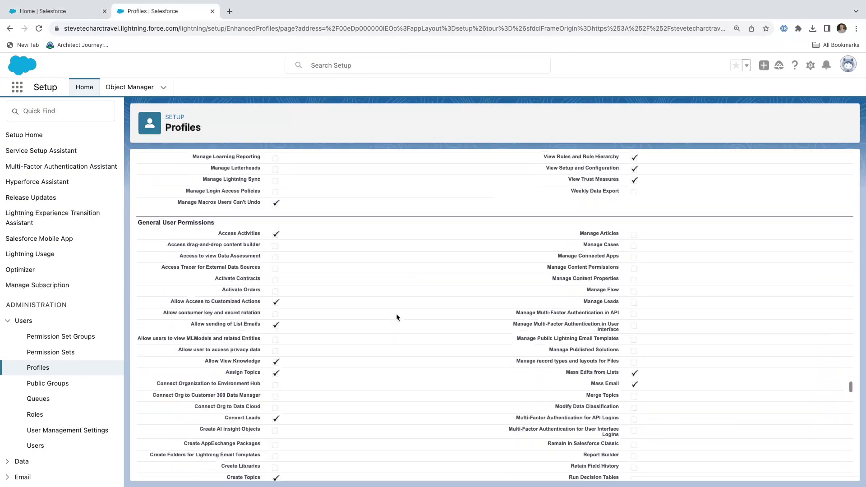
pyautogui.scroll(1, 396, 315)
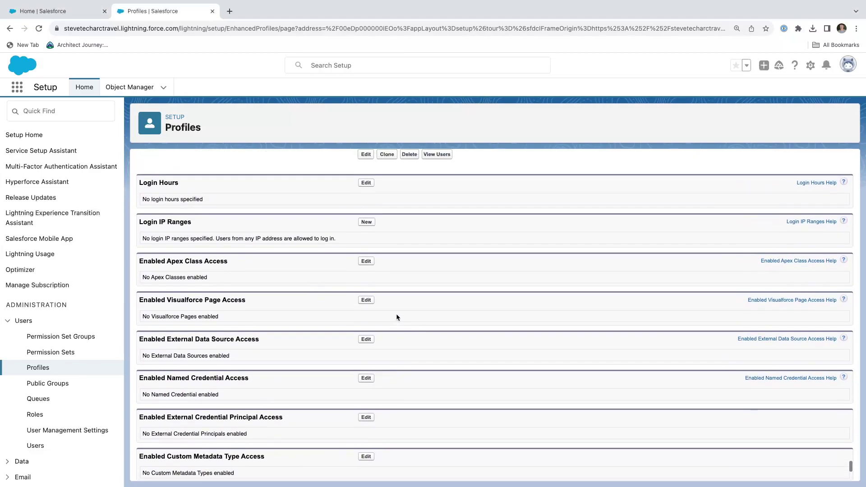
# Set Sunday through Wednesday login hours to 12:00 AM–1:00 AM.
pyautogui.click(364, 182)
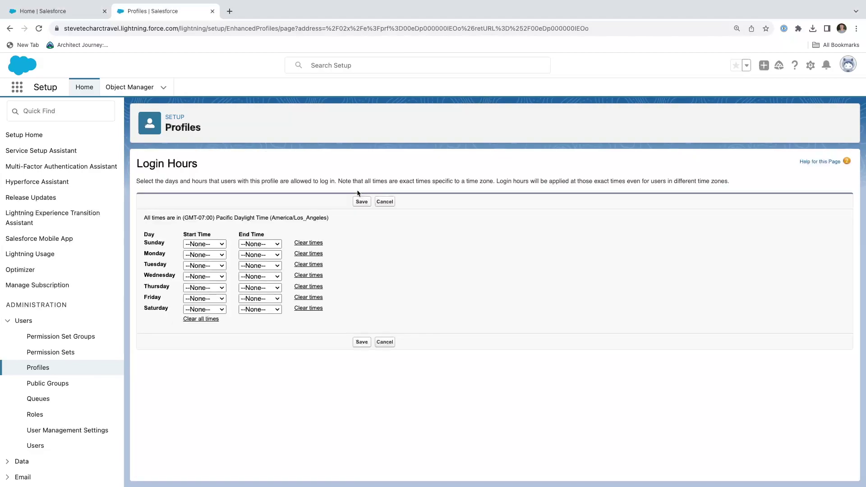
pyautogui.click(202, 244)
pyautogui.click(208, 216)
pyautogui.click(203, 245)
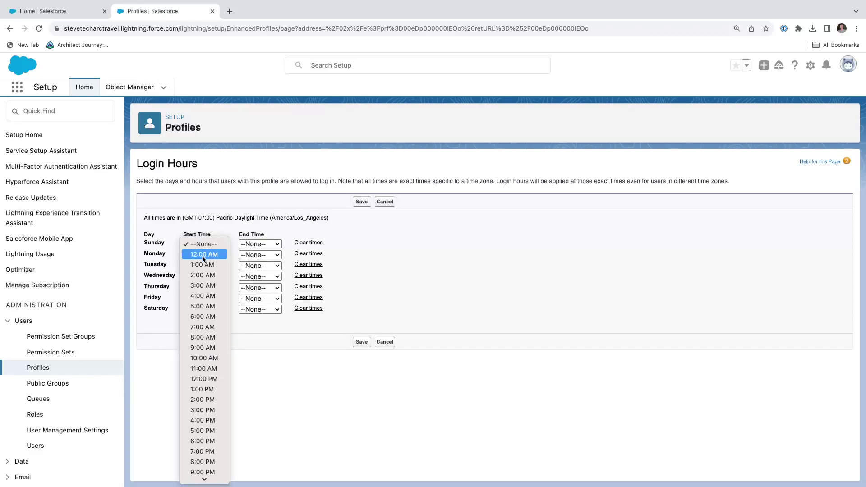
pyautogui.click(203, 254)
pyautogui.click(260, 244)
pyautogui.click(186, 257)
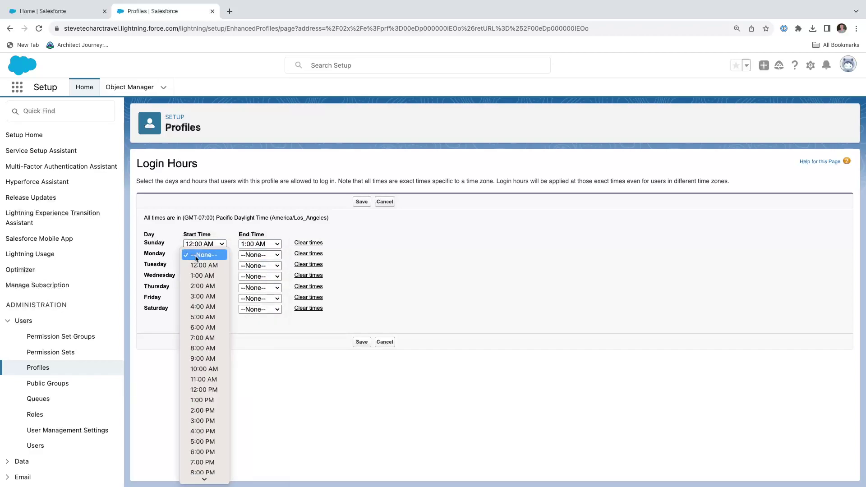
pyautogui.click(204, 265)
pyautogui.click(259, 254)
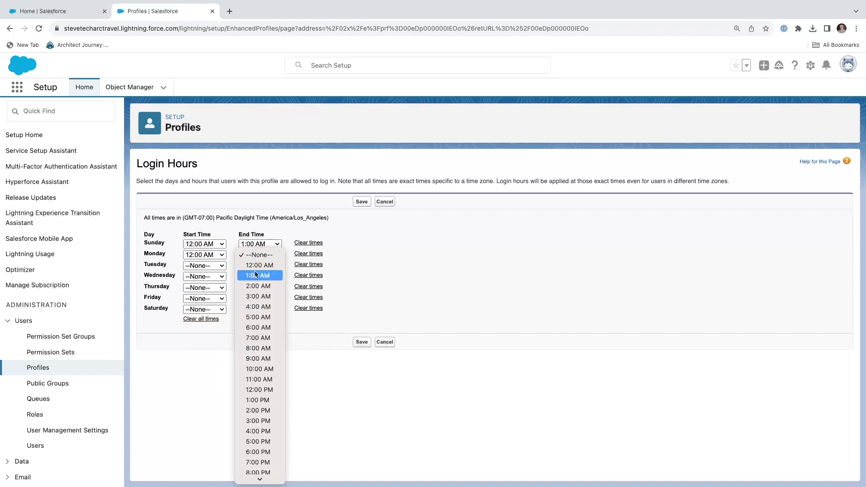
pyautogui.click(258, 276)
pyautogui.click(204, 266)
pyautogui.click(266, 266)
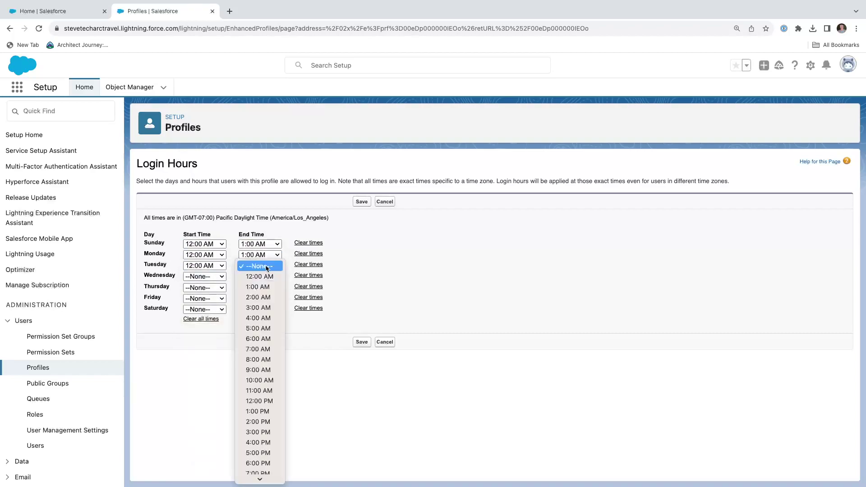
pyautogui.click(210, 277)
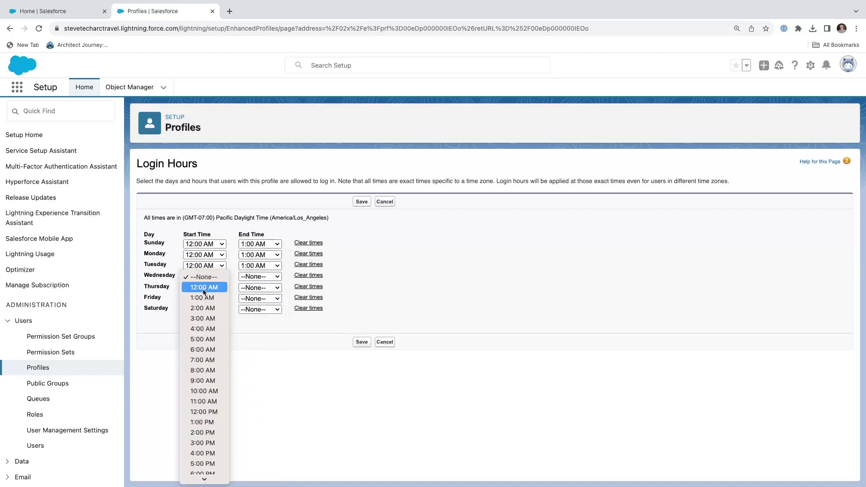
pyautogui.click(203, 287)
pyautogui.click(272, 280)
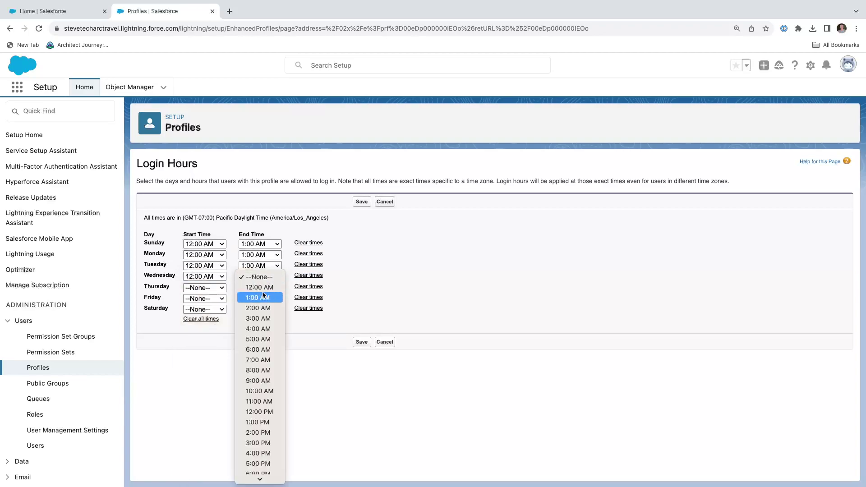
pyautogui.click(266, 298)
# Set Thursday through Saturday login hours to 12:00 AM–1:00 AM and save them.
pyautogui.click(207, 288)
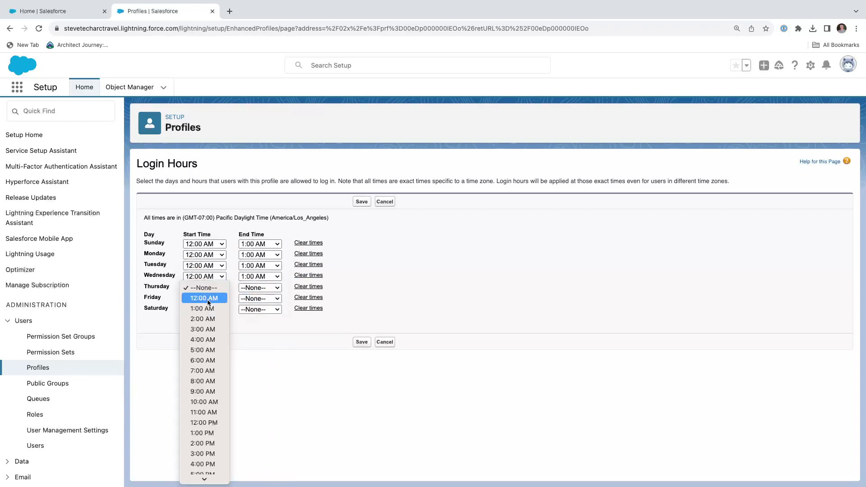
pyautogui.click(207, 299)
pyautogui.click(267, 288)
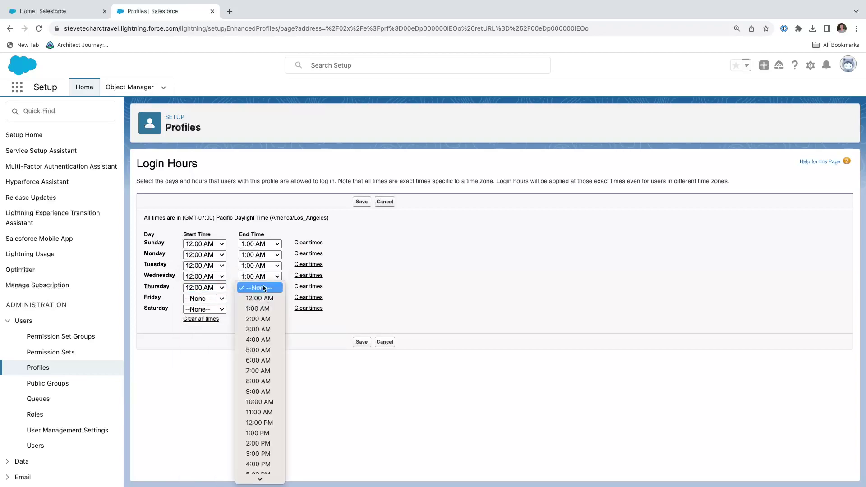
pyautogui.click(255, 308)
pyautogui.click(212, 299)
pyautogui.click(209, 309)
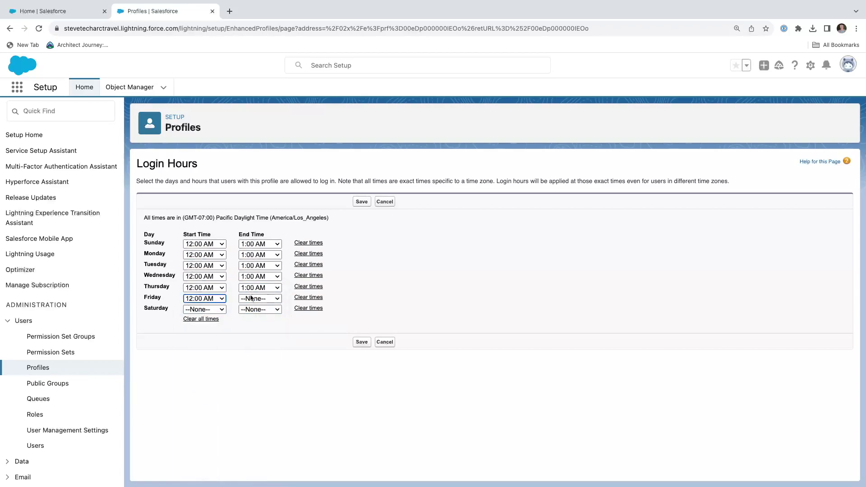
pyautogui.click(251, 298)
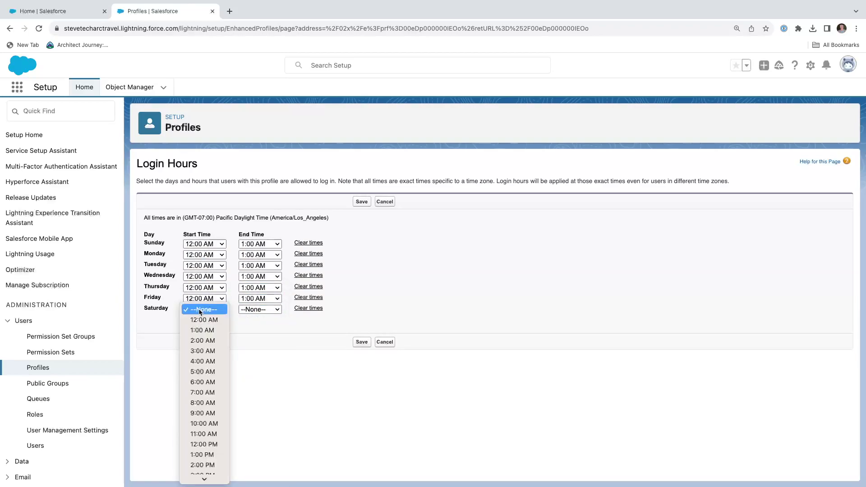
pyautogui.click(203, 319)
pyautogui.click(255, 310)
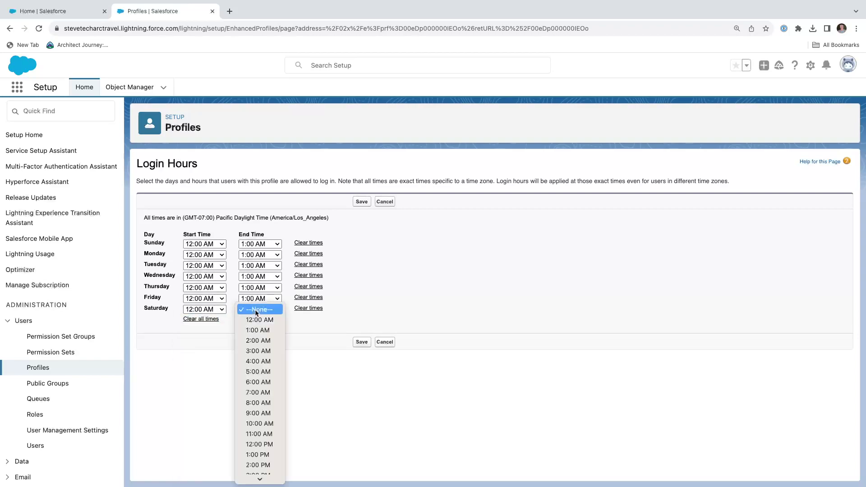
pyautogui.click(256, 329)
pyautogui.click(362, 202)
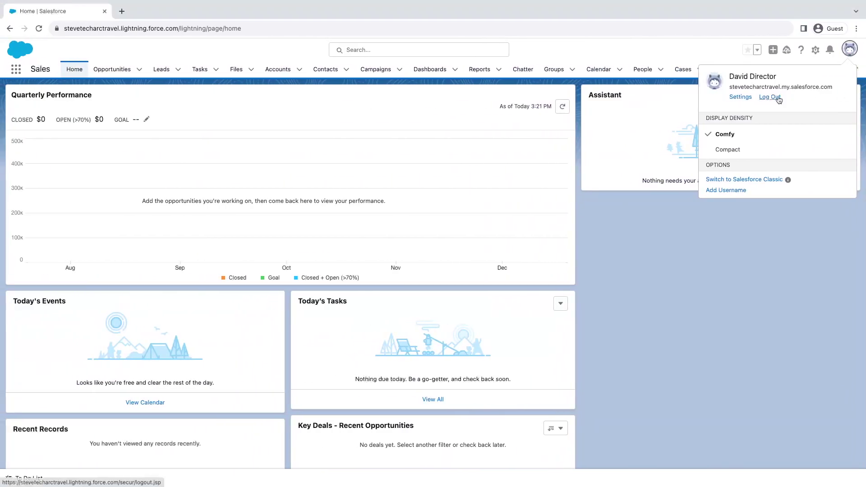
# Log the test user out and try signing back in with their username and password.
pyautogui.click(772, 97)
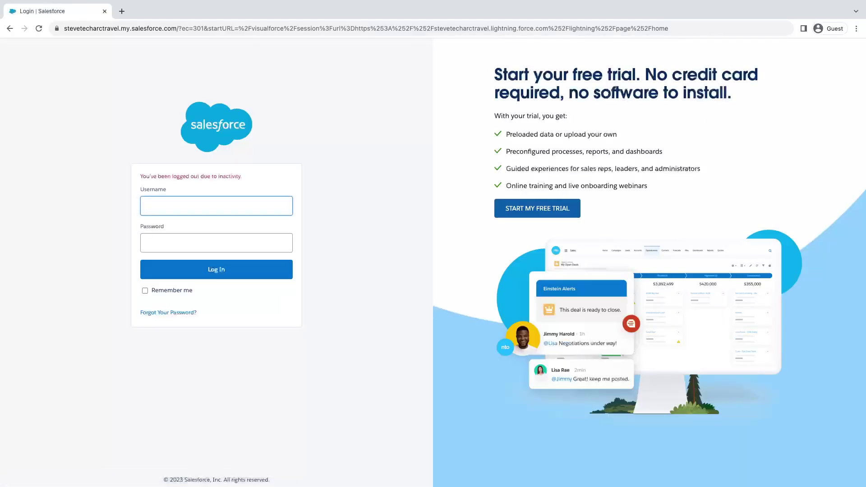
pyautogui.click(169, 200)
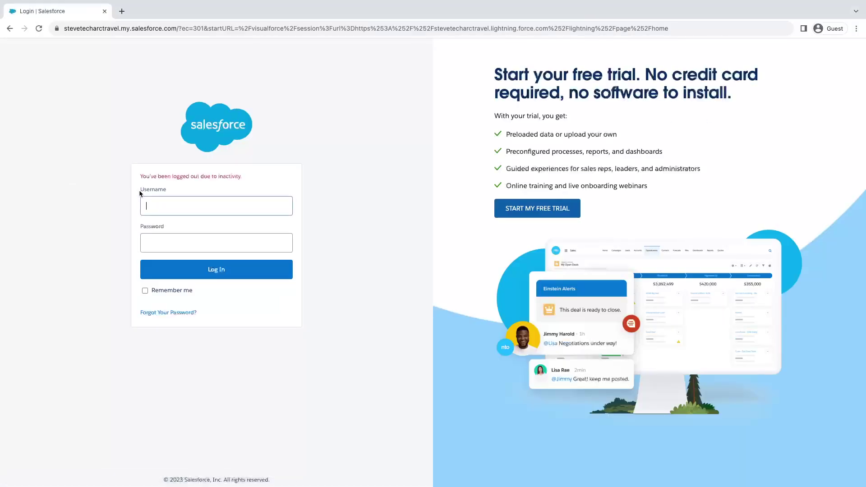
pyautogui.hotkey('ctrl', 'v')
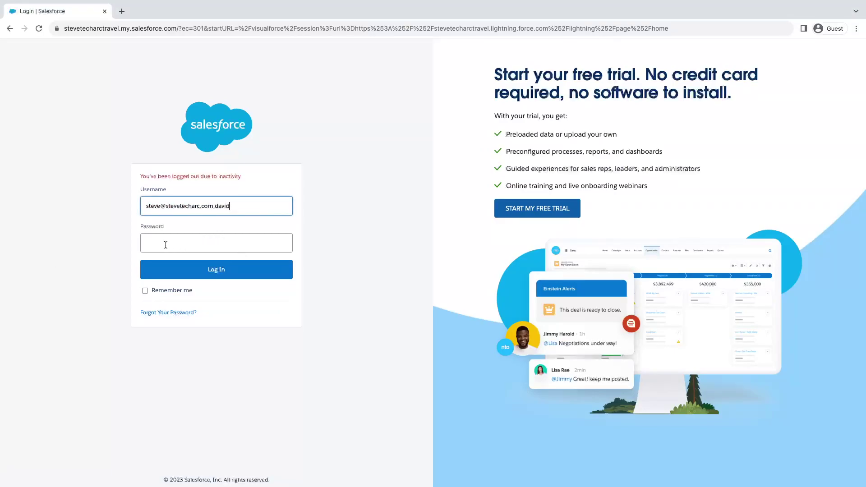
pyautogui.click(222, 243)
pyautogui.hotkey('ctrl', 'v')
pyautogui.click(217, 275)
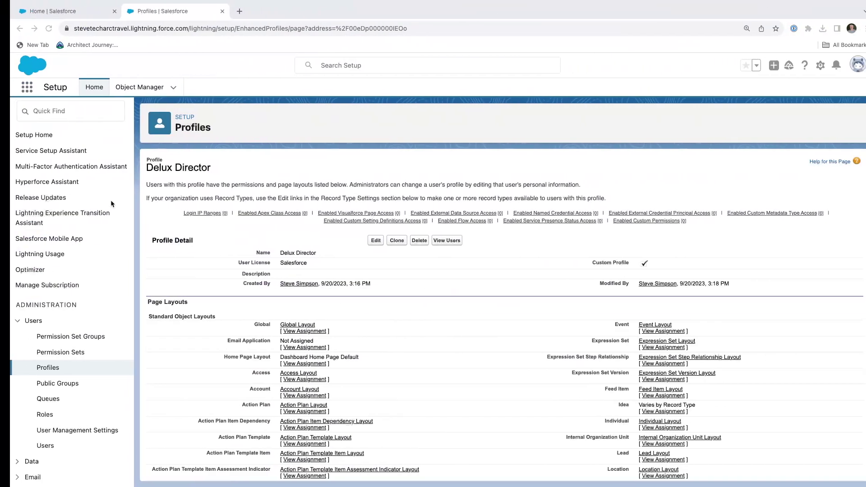
# Clear the allowed login times for Sunday through Saturday and save the emptied login hours.
pyautogui.scroll(-20, 365, 258)
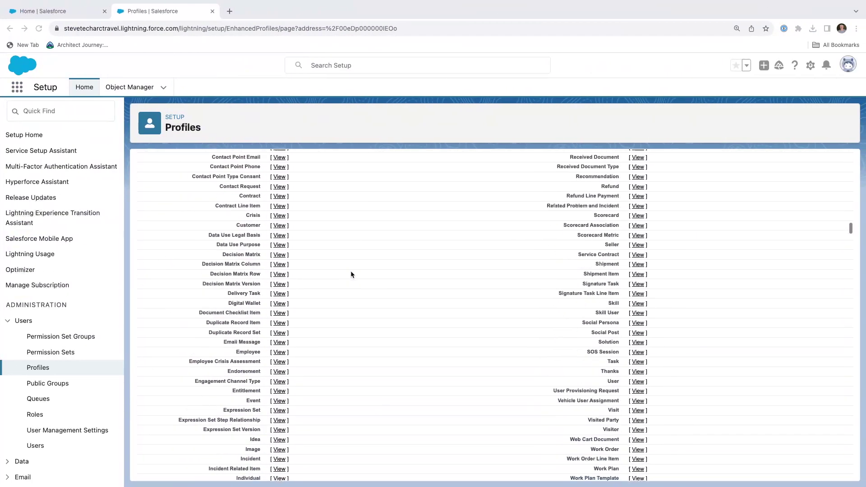
pyautogui.scroll(-20, 350, 274)
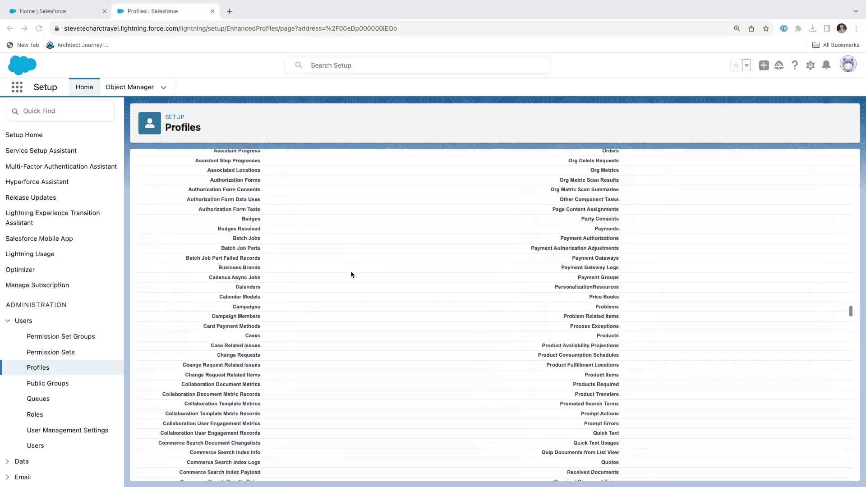
pyautogui.scroll(-20, 345, 289)
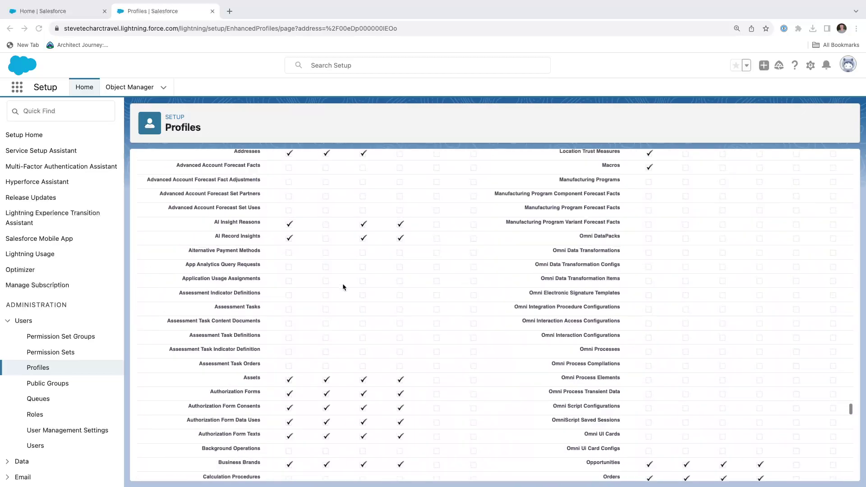
pyautogui.scroll(-15, 343, 286)
pyautogui.scroll(8, 347, 284)
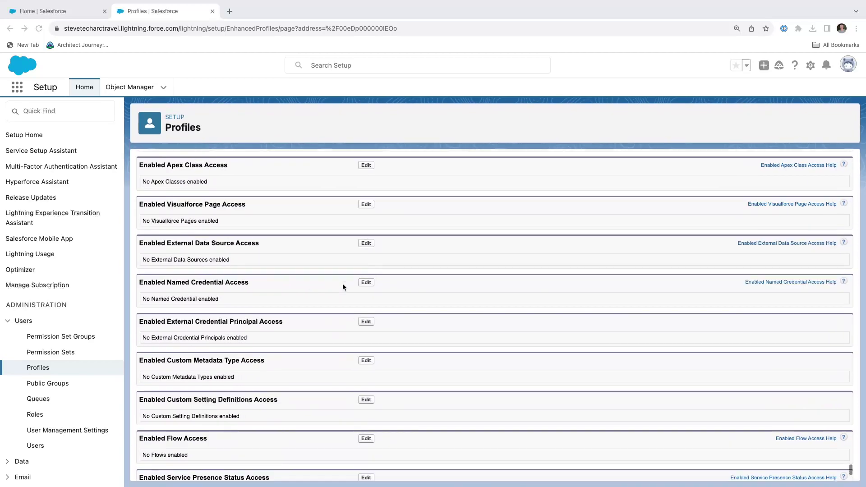
pyautogui.click(366, 287)
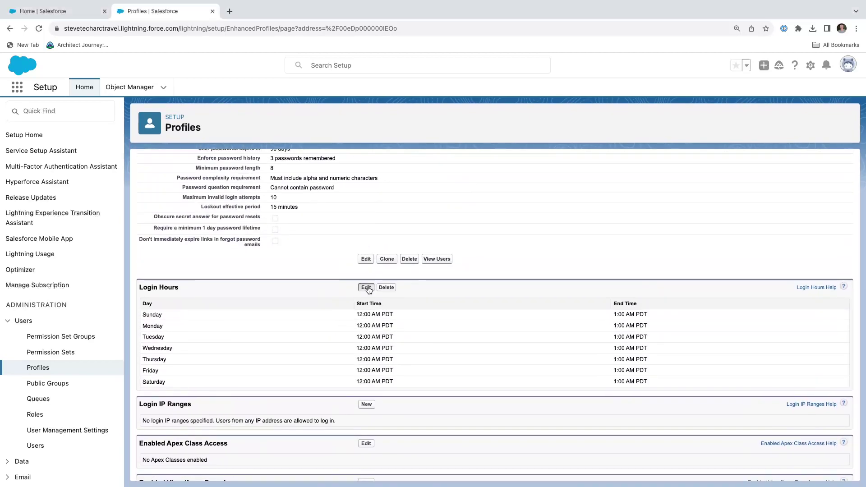
pyautogui.click(311, 243)
pyautogui.click(311, 254)
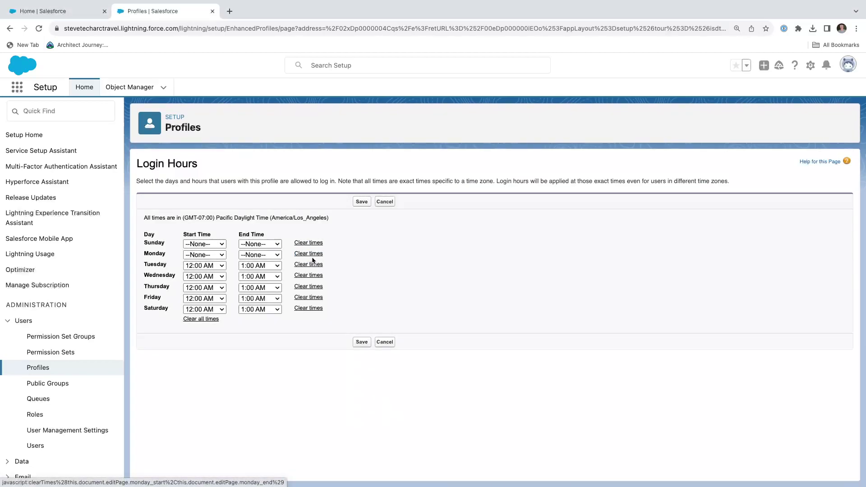
pyautogui.click(309, 264)
pyautogui.click(310, 276)
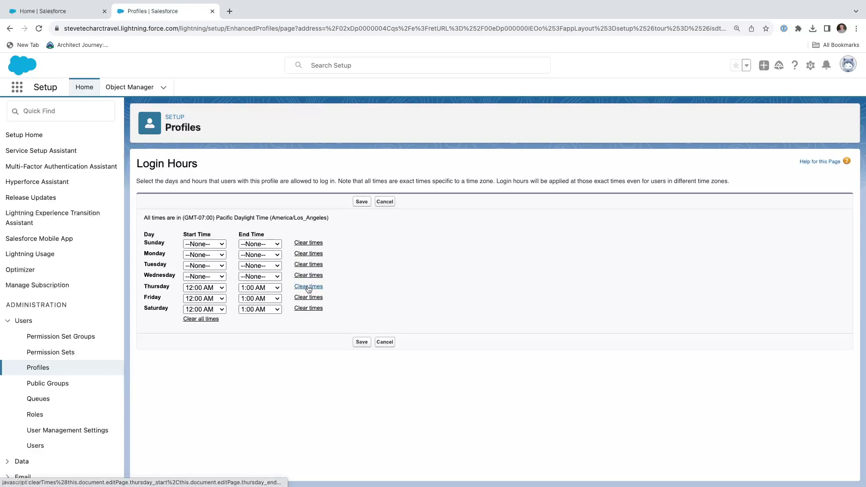
pyautogui.click(310, 287)
pyautogui.click(308, 298)
pyautogui.click(309, 309)
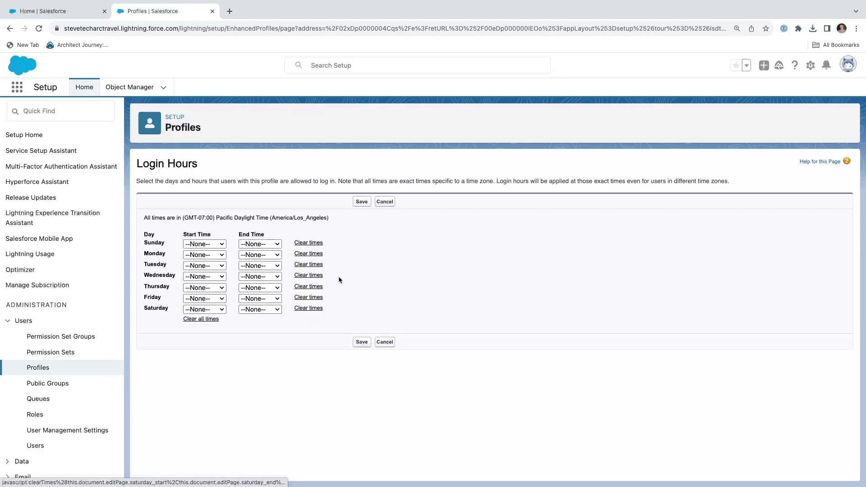
pyautogui.click(362, 202)
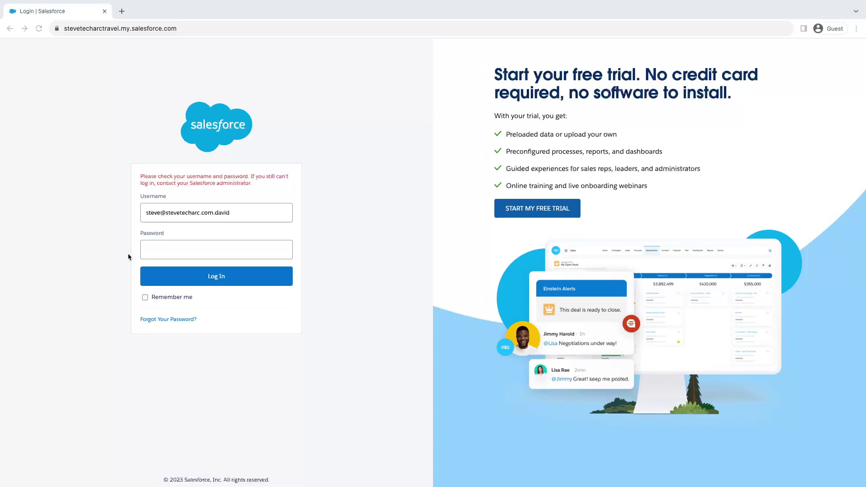
# Sign in as the test user with the account password, then return to the admin window.
pyautogui.click(185, 251)
pyautogui.hotkey('ctrl', 'v')
pyautogui.click(214, 278)
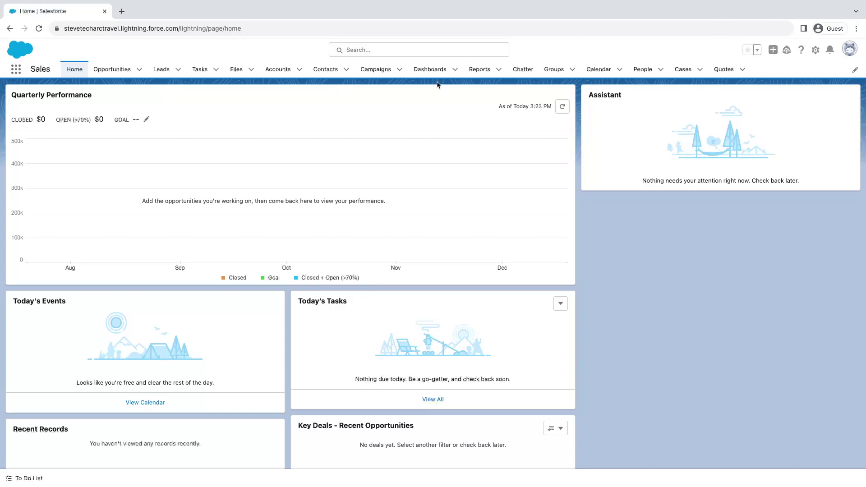
pyautogui.hotkey('ctrl', 'Right')
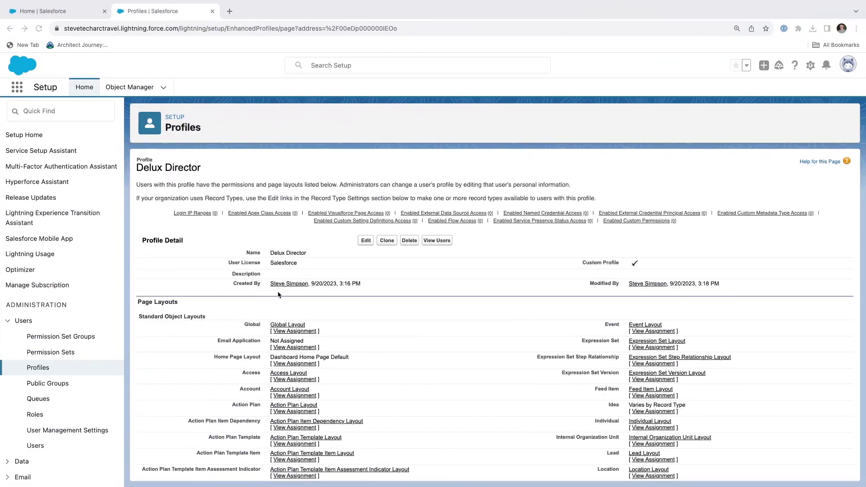
# Edit the profile and search the page for 'Multi-' to locate the MFA permission.
pyautogui.click(366, 240)
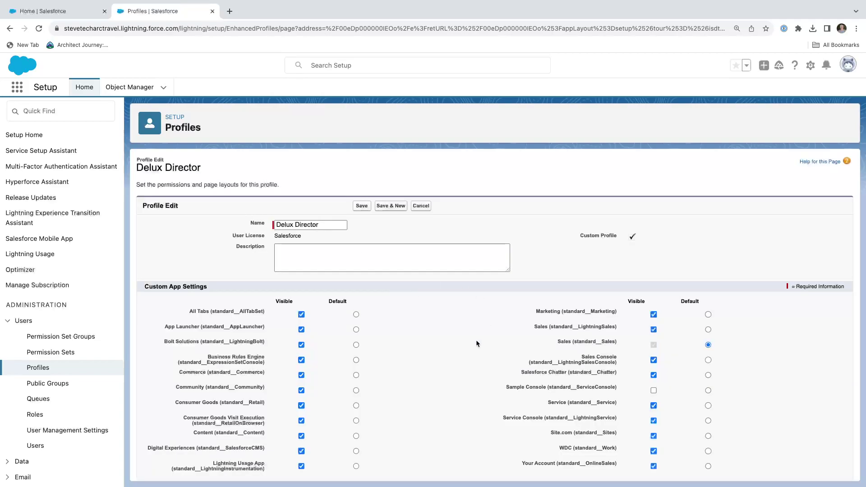
pyautogui.scroll(-20, 437, 311)
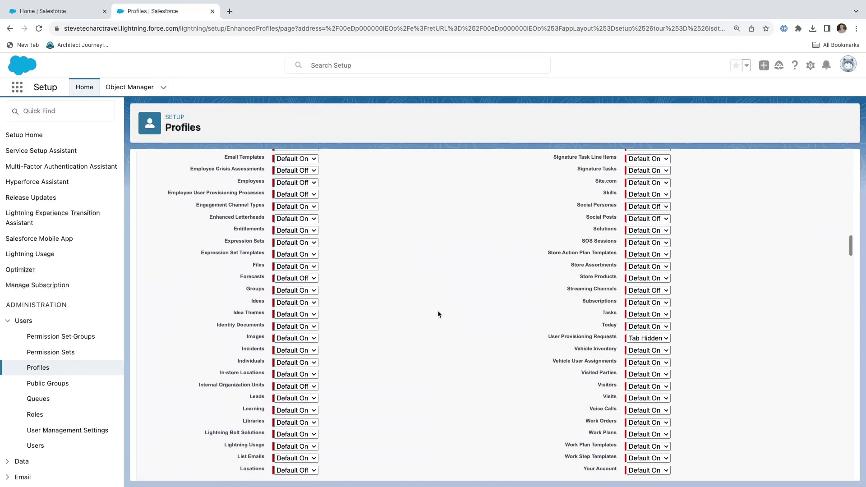
pyautogui.hotkey('ctrl', 'f')
pyautogui.write('M')
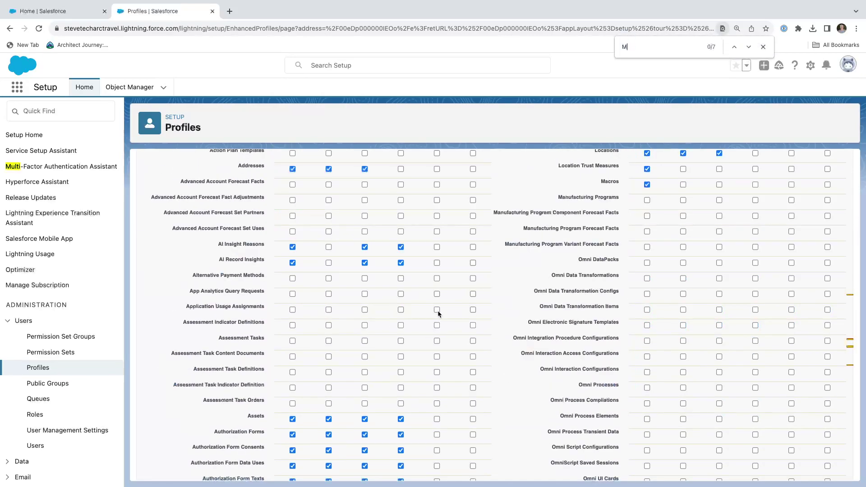
pyautogui.write('ulti-')
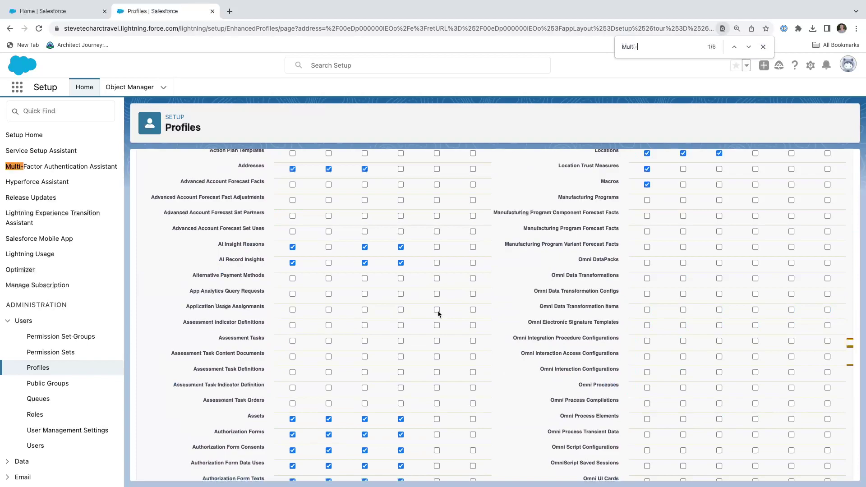
pyautogui.click(749, 47)
pyautogui.click(749, 47)
pyautogui.click(748, 47)
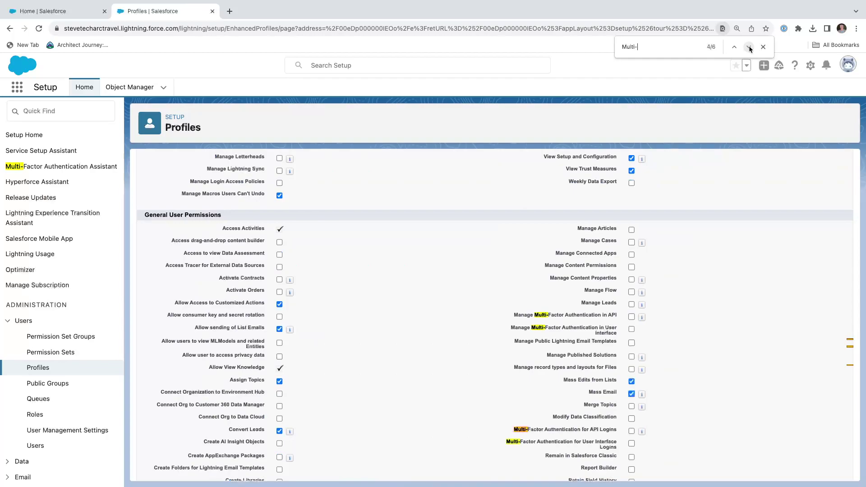
pyautogui.click(749, 46)
# Check Multi-Factor Authentication for User Interface Logins and save the profile.
pyautogui.scroll(-4, 551, 307)
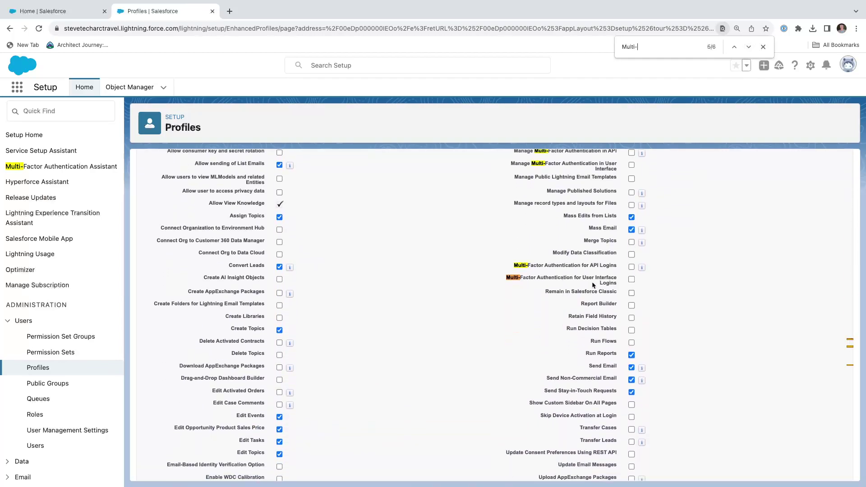
pyautogui.click(630, 279)
pyautogui.scroll(10, 497, 270)
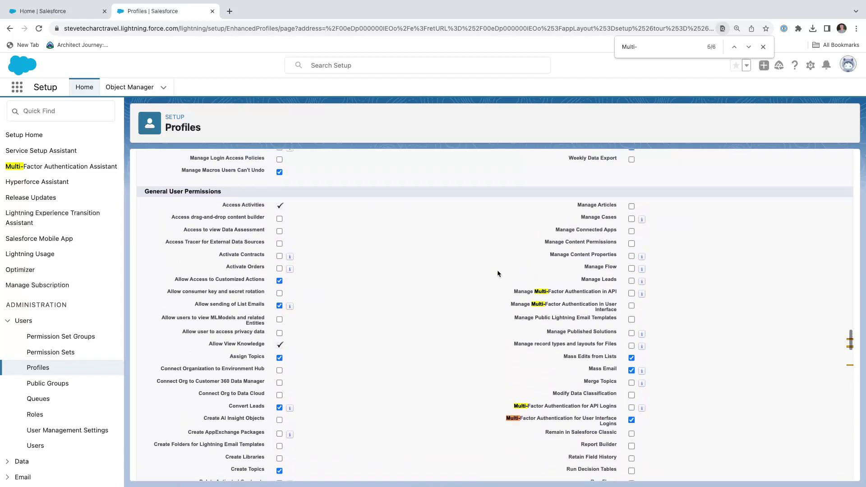
pyautogui.scroll(15, 531, 234)
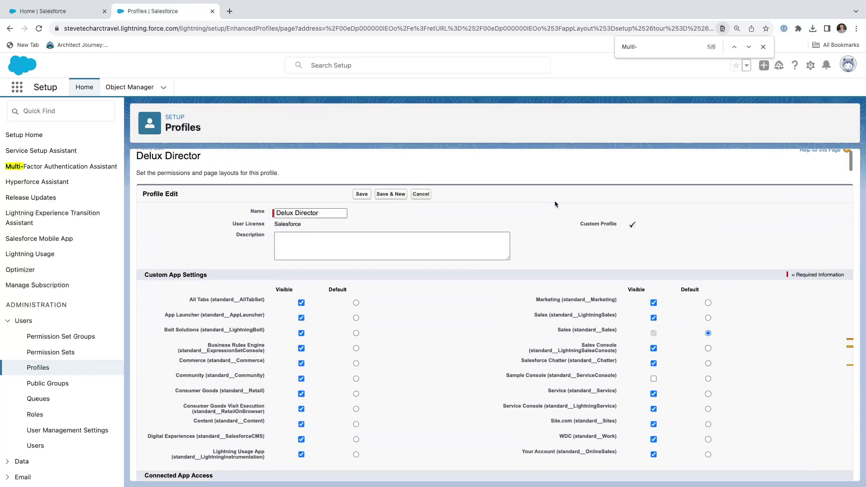
pyautogui.click(363, 207)
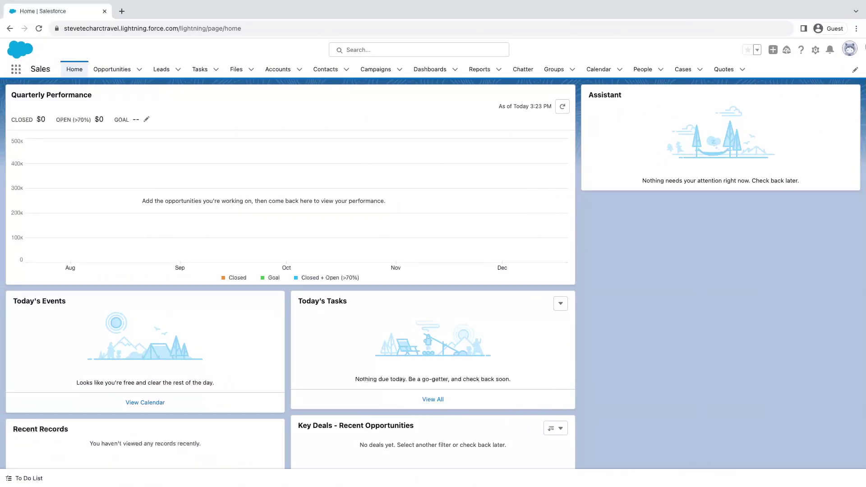
# Log the test user out and sign back in with their username and password.
pyautogui.click(842, 48)
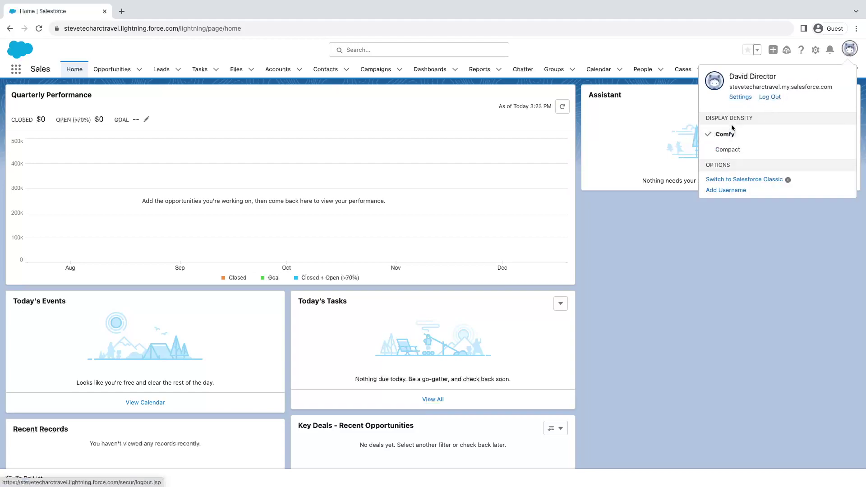
pyautogui.click(772, 97)
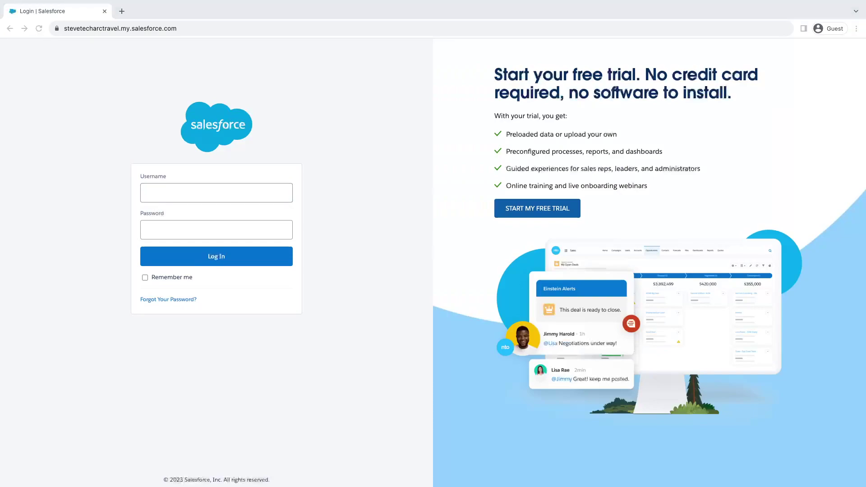
pyautogui.click(170, 192)
pyautogui.hotkey('ctrl', 'v')
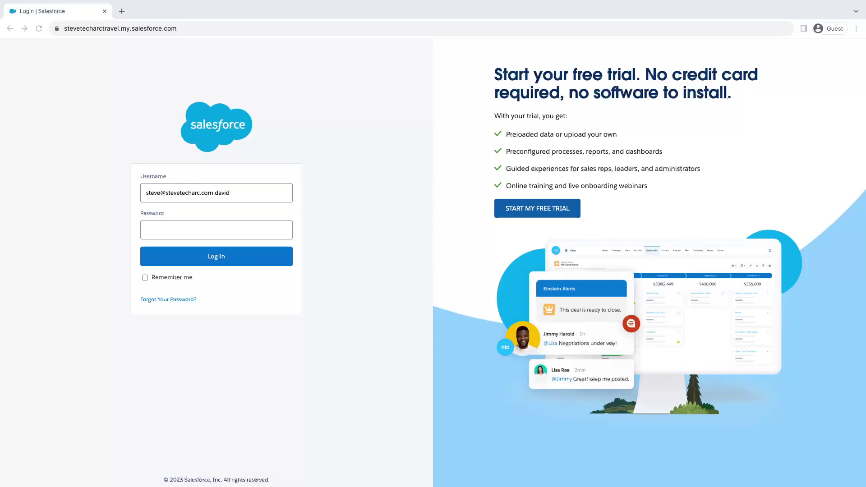
pyautogui.click(155, 228)
pyautogui.hotkey('ctrl', 'v')
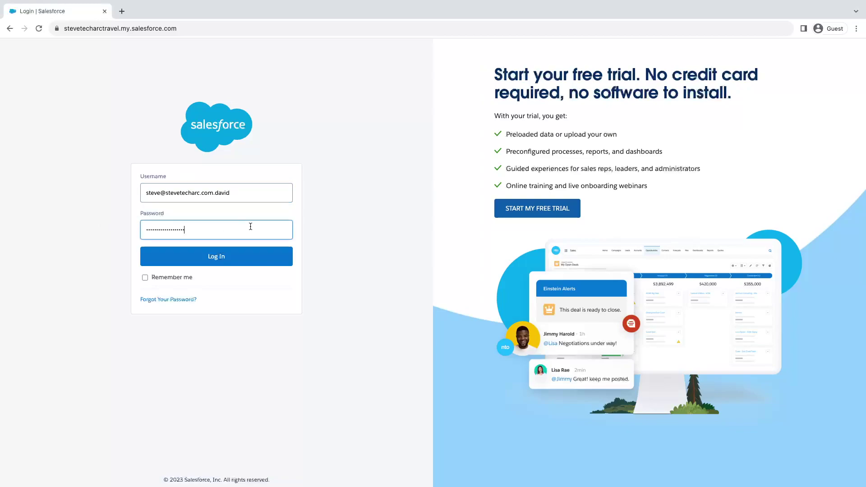
pyautogui.click(224, 260)
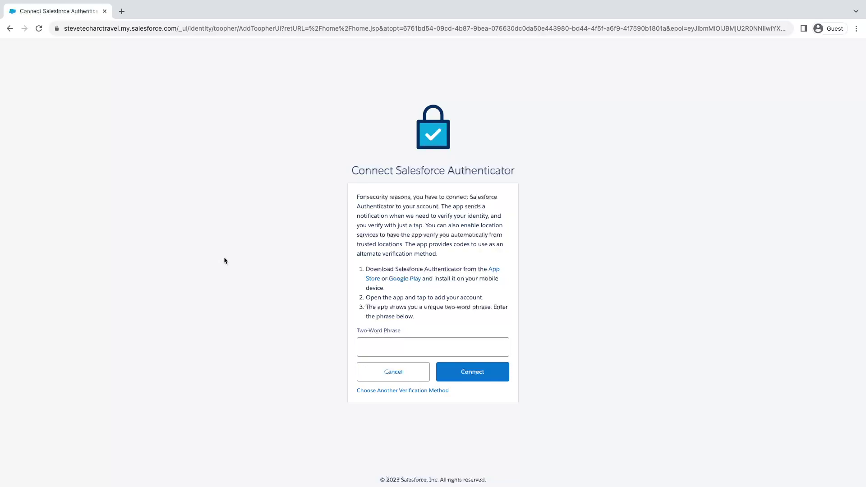
# Enter the two-word phrase from the Salesforce Authenticator app and connect it.
pyautogui.click(393, 347)
pyautogui.write('combined')
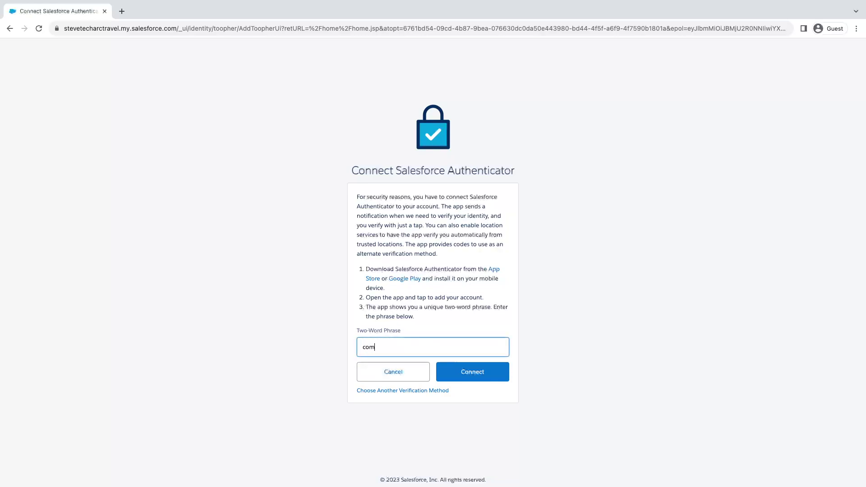
pyautogui.write(' jazz')
pyautogui.click(491, 378)
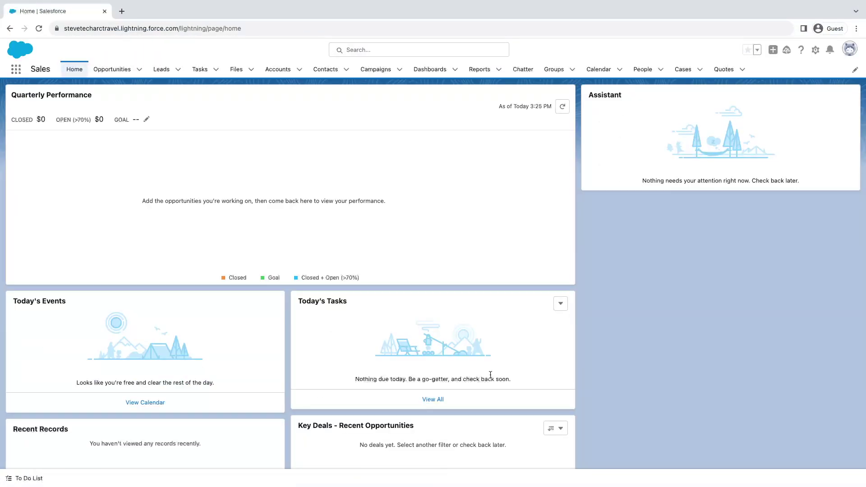
pyautogui.moveTo(116, 4)
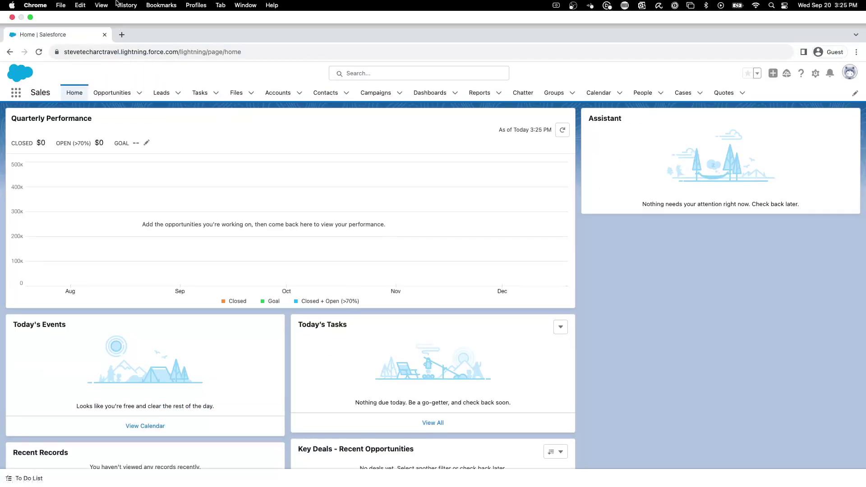